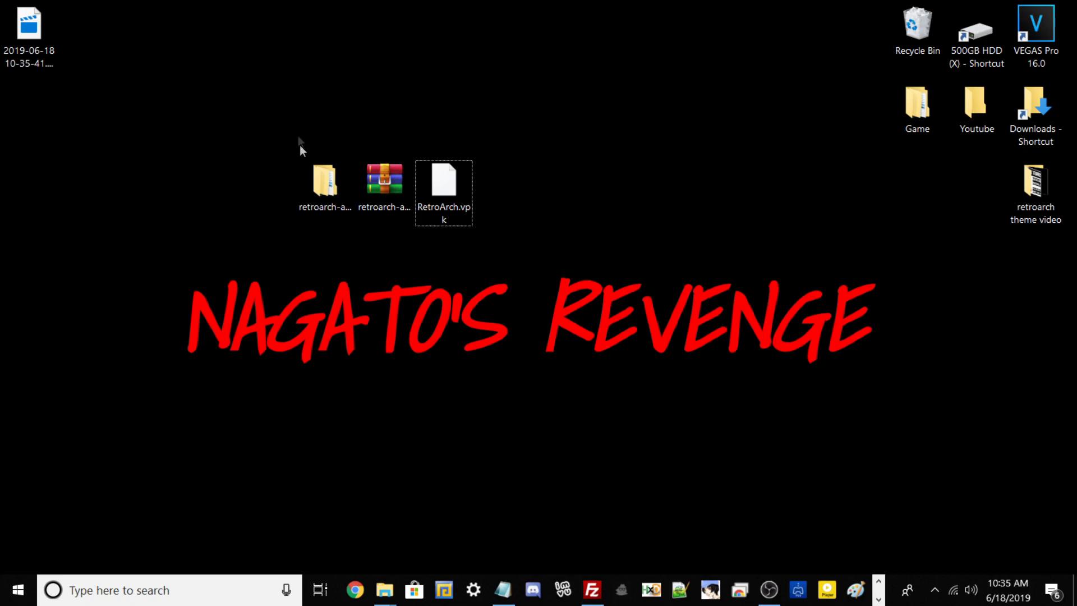
Step: Open the extracted retroarch-assets-master folder, then its inner retroarch-assets-master folder
{"action": "left_click", "coordinate": [450, 184]}
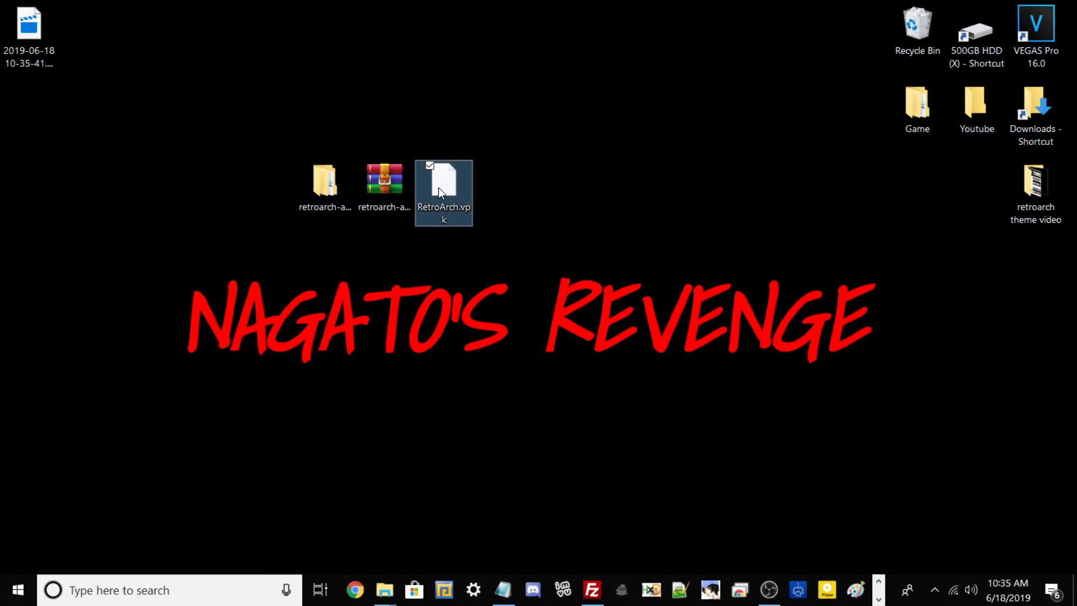
{"action": "left_click", "coordinate": [324, 177]}
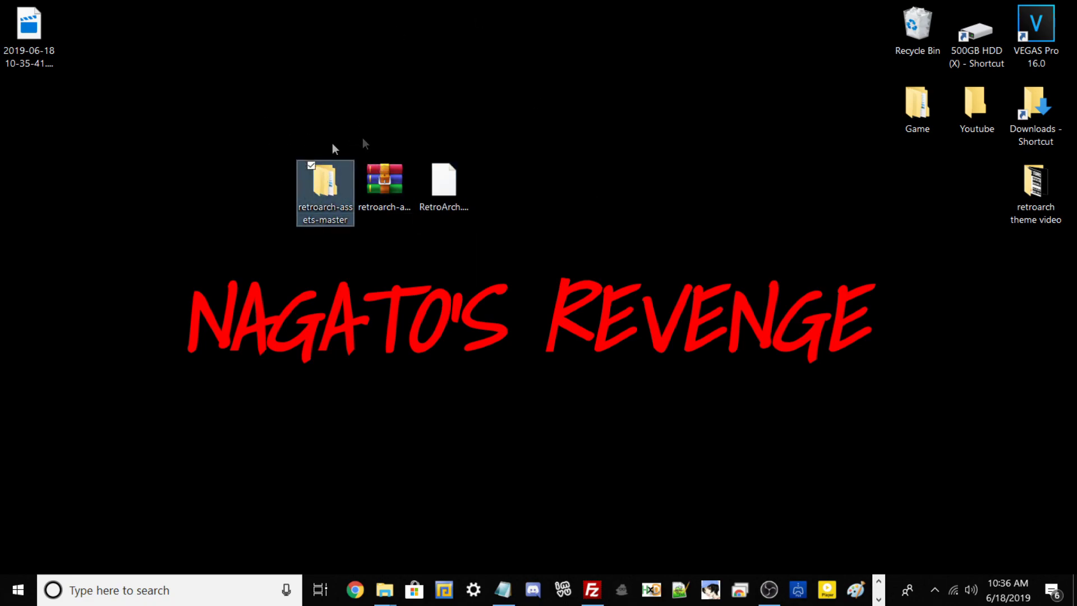
{"action": "left_click", "coordinate": [375, 177]}
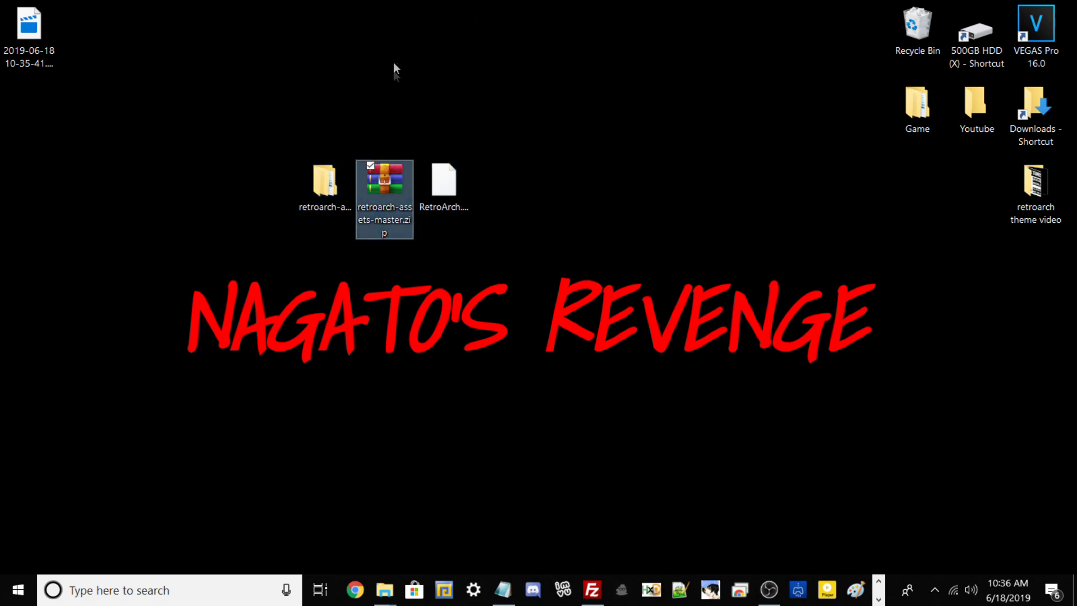
{"action": "right_click", "coordinate": [373, 184]}
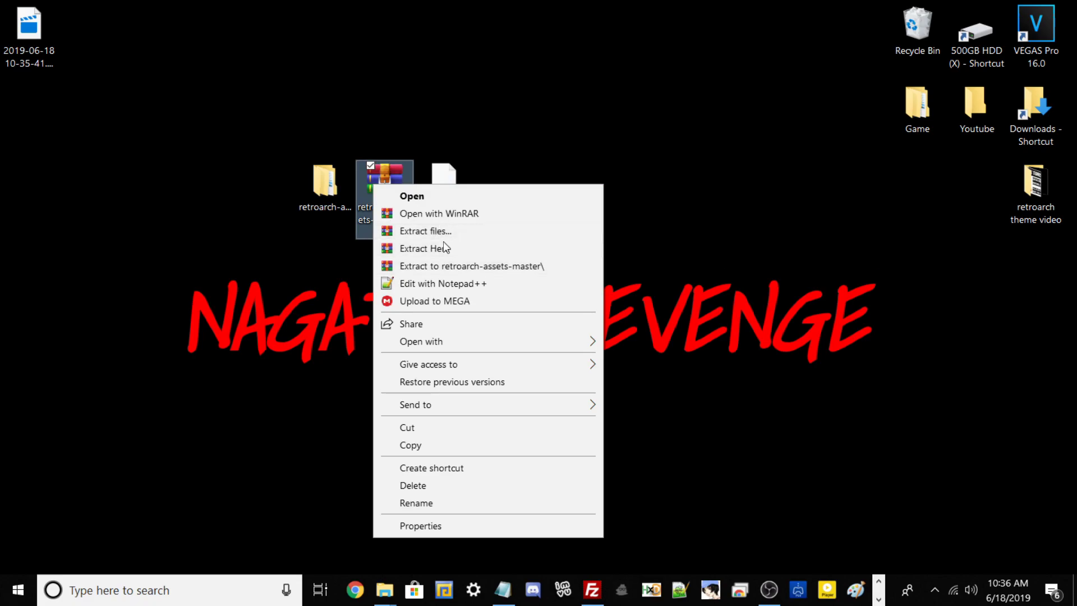
{"action": "left_click", "coordinate": [361, 144]}
{"action": "left_click", "coordinate": [326, 188]}
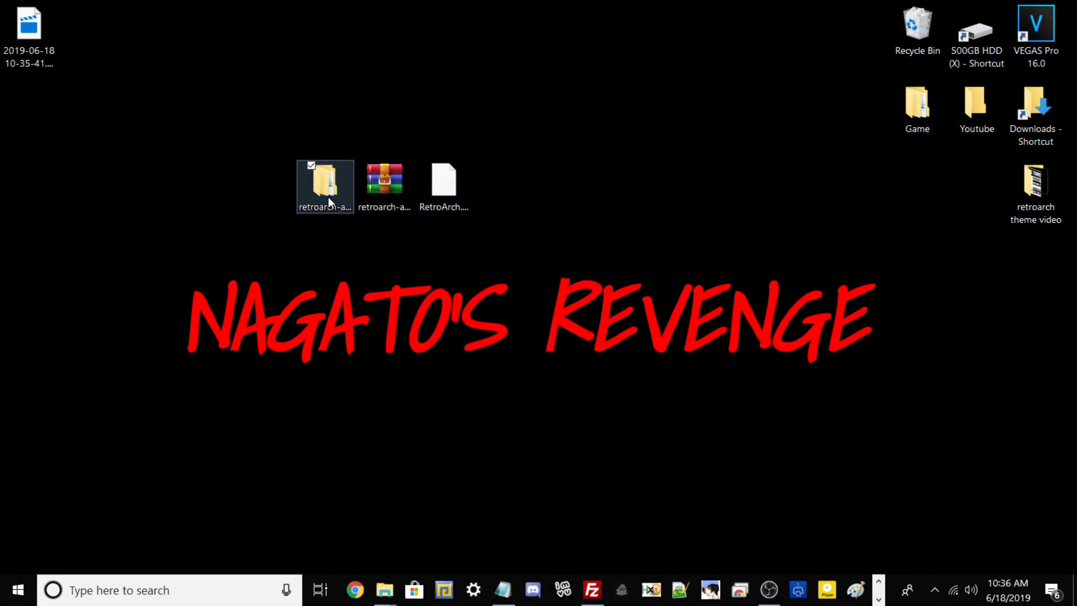
{"action": "double_click", "coordinate": [328, 197]}
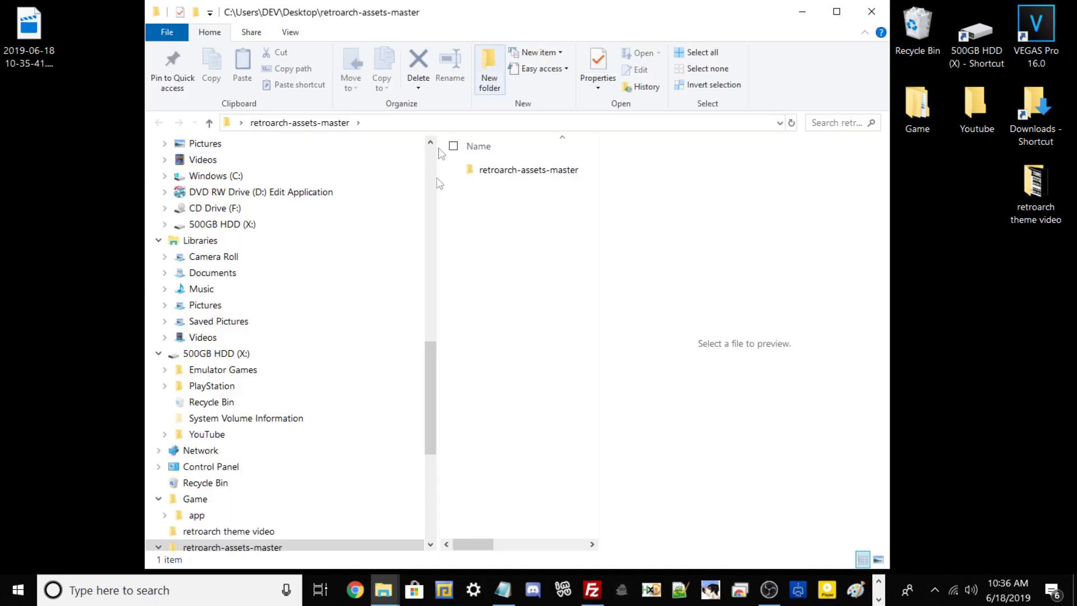
{"action": "double_click", "coordinate": [500, 174]}
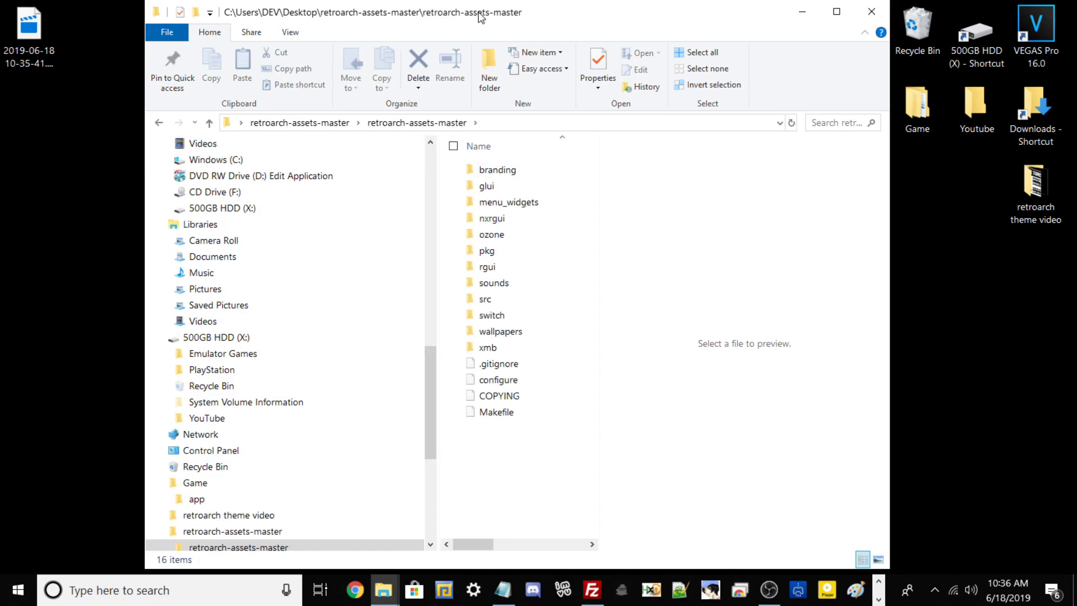
Step: Maximize then minimize the folder window, select RetroArch.vpk on the desktop, and switch to OBS
{"action": "double_click", "coordinate": [481, 17]}
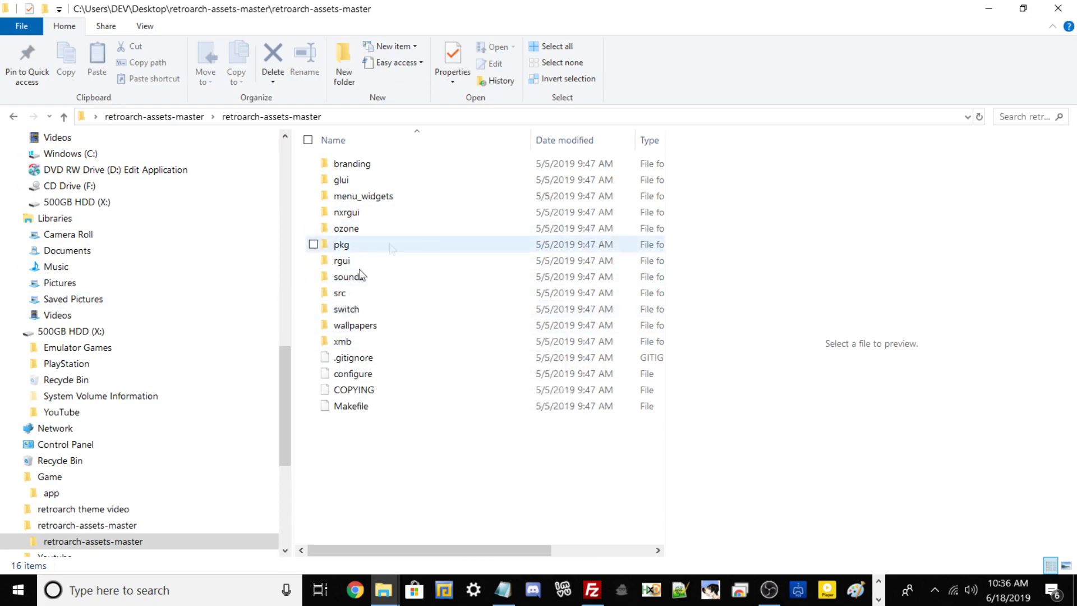
{"action": "left_click", "coordinate": [990, 8]}
{"action": "left_click", "coordinate": [441, 184]}
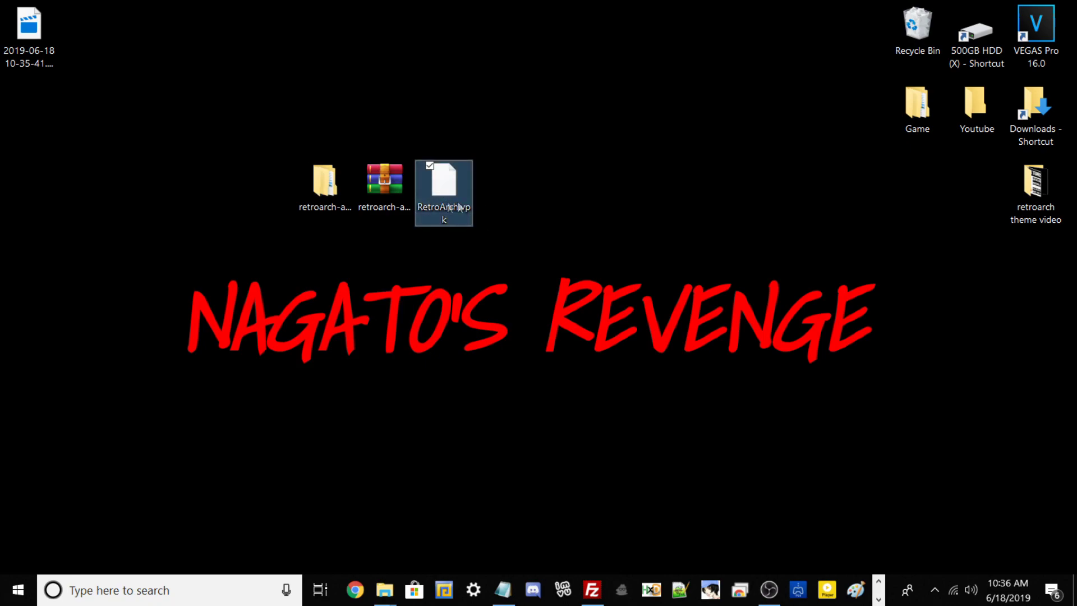
{"action": "left_click", "coordinate": [767, 590]}
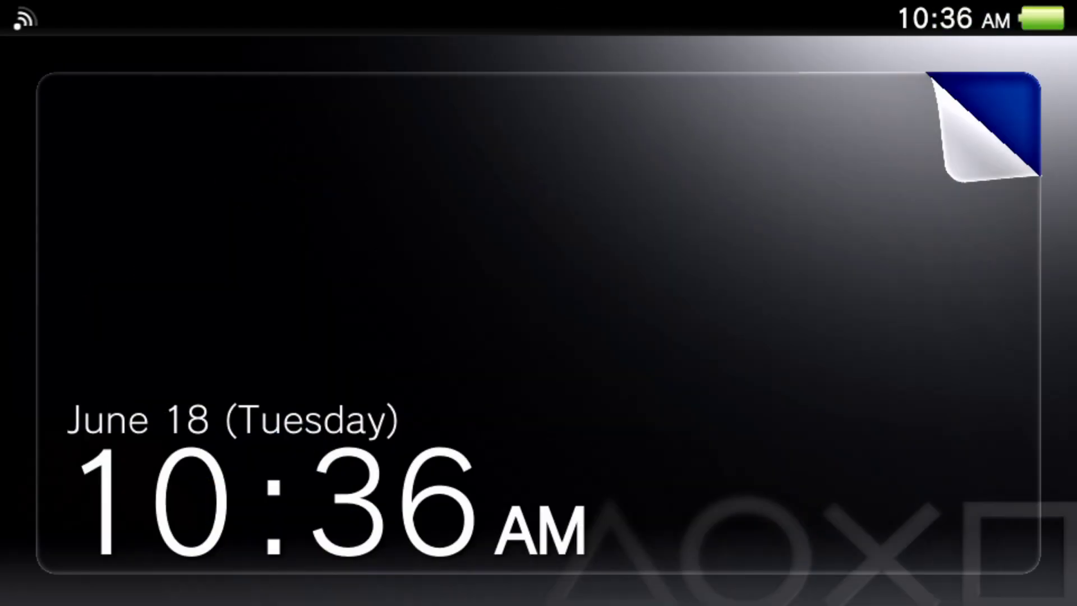
Step: Unlock the Vita and launch VitaShell from LiveArea, landing on the ux0:data listing
{"action": "left_click_drag", "start_coordinate": [987, 123], "coordinate": [393, 393]}
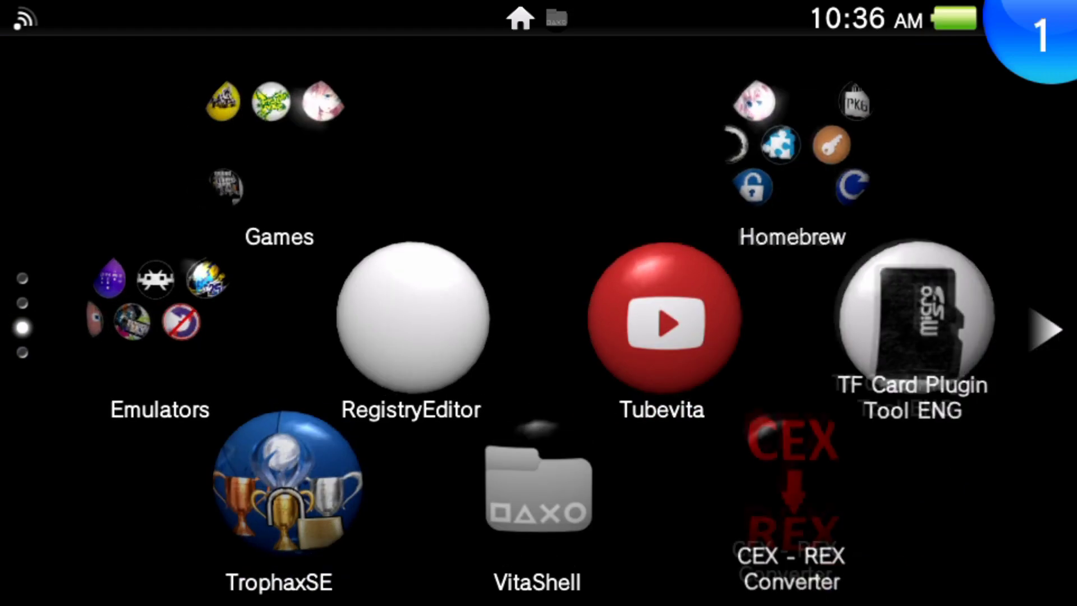
{"action": "left_click", "coordinate": [539, 486]}
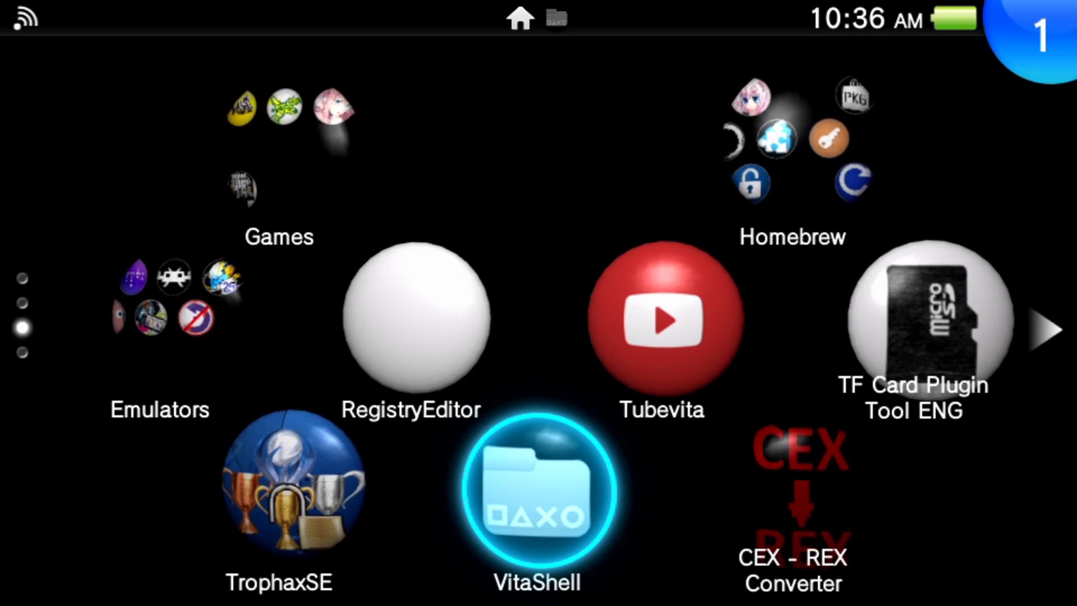
{"action": "key", "text": "Up"}
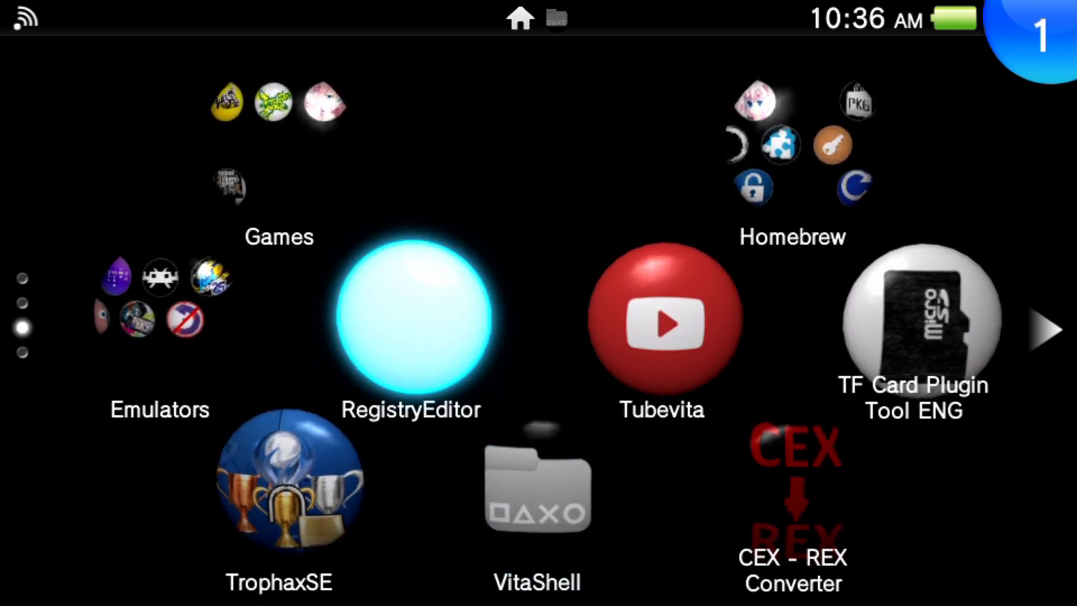
{"action": "key", "text": "Down"}
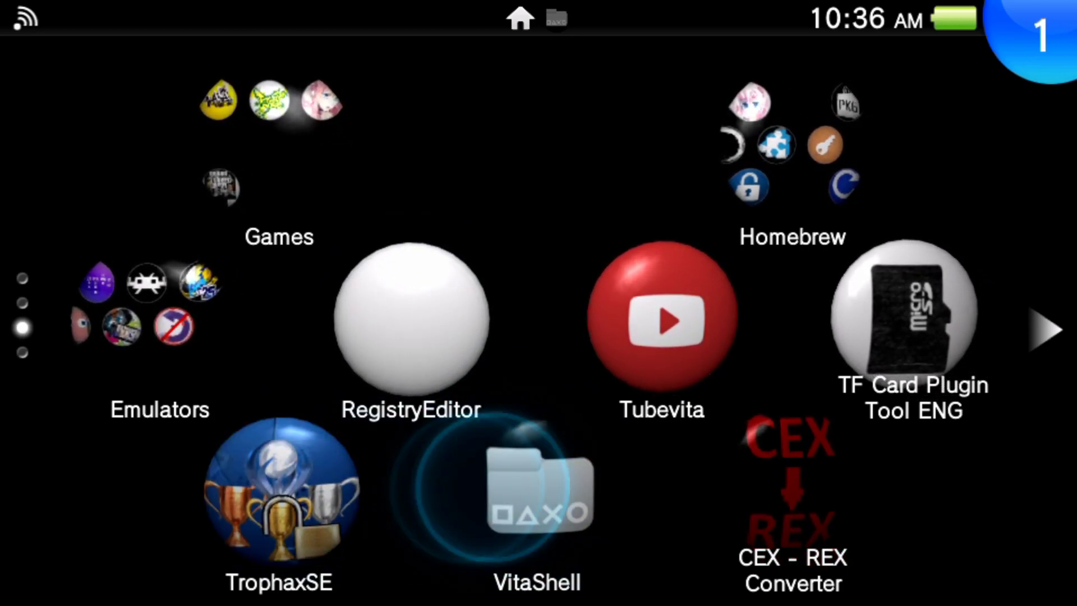
{"action": "key", "text": "Return"}
{"action": "key", "text": "Return"}
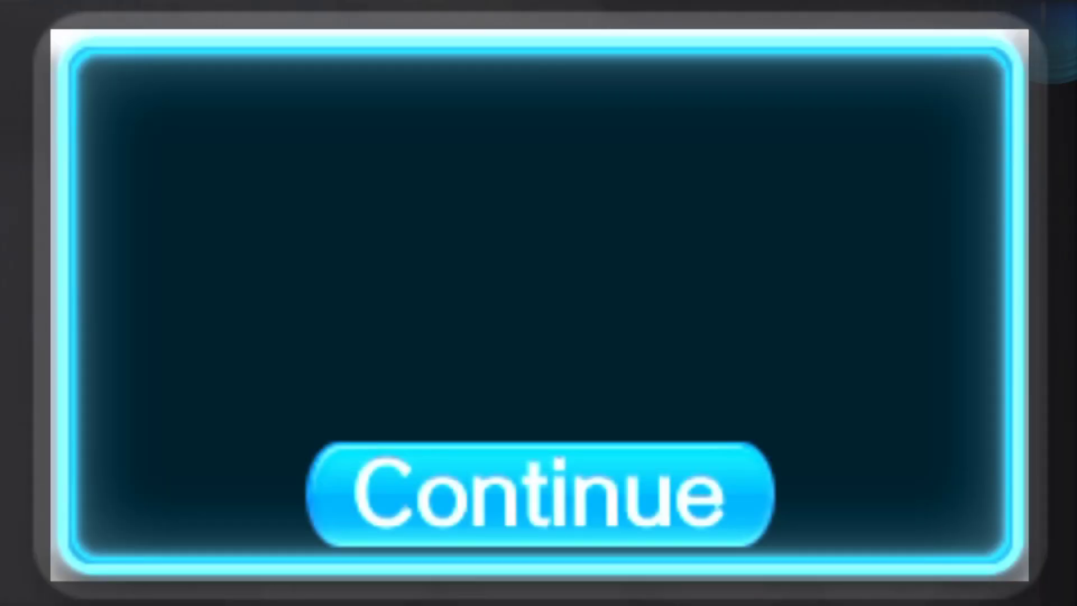
{"action": "key", "text": "Escape"}
{"action": "key", "text": "Escape"}
{"action": "key", "text": "Escape"}
{"action": "key", "text": "Escape"}
{"action": "key", "text": "Escape"}
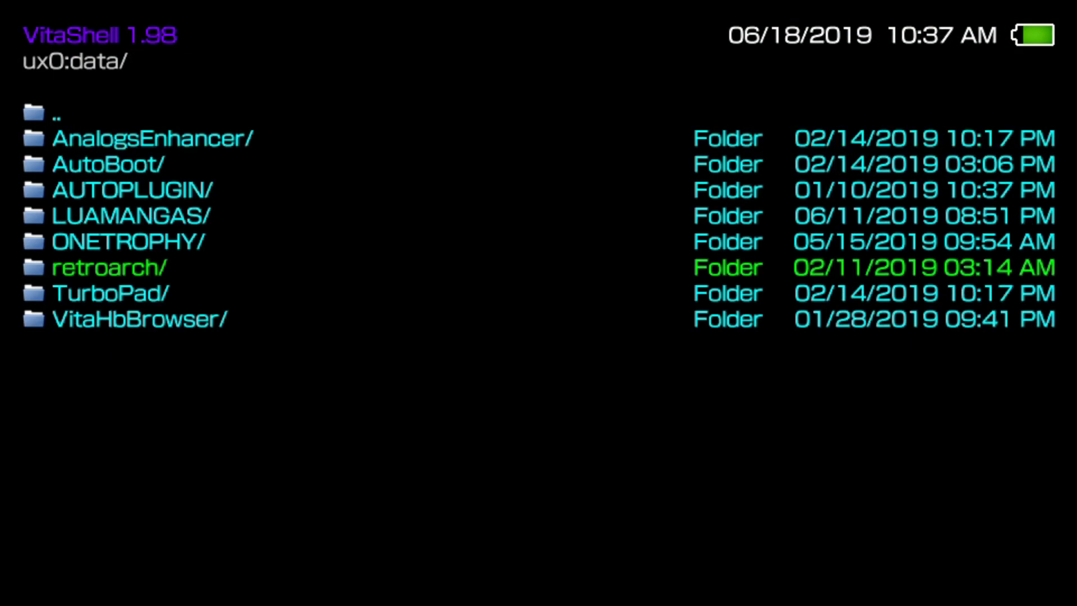
Step: Set VitaShell's SELECT button option to FTP in Main settings and start the FTP server
{"action": "key", "text": "space"}
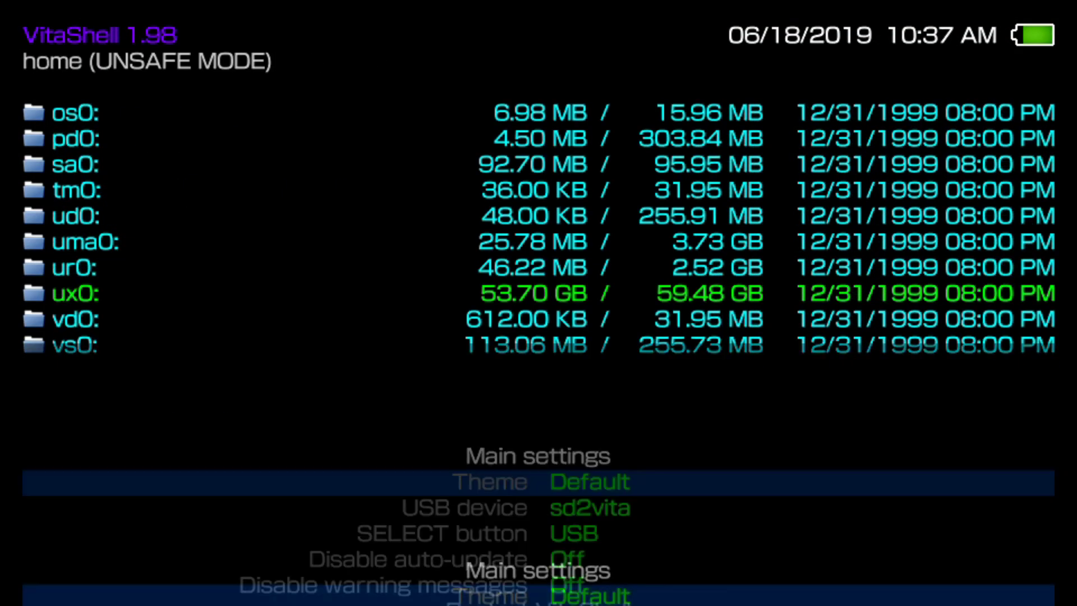
{"action": "key", "text": "Down"}
{"action": "key", "text": "Down"}
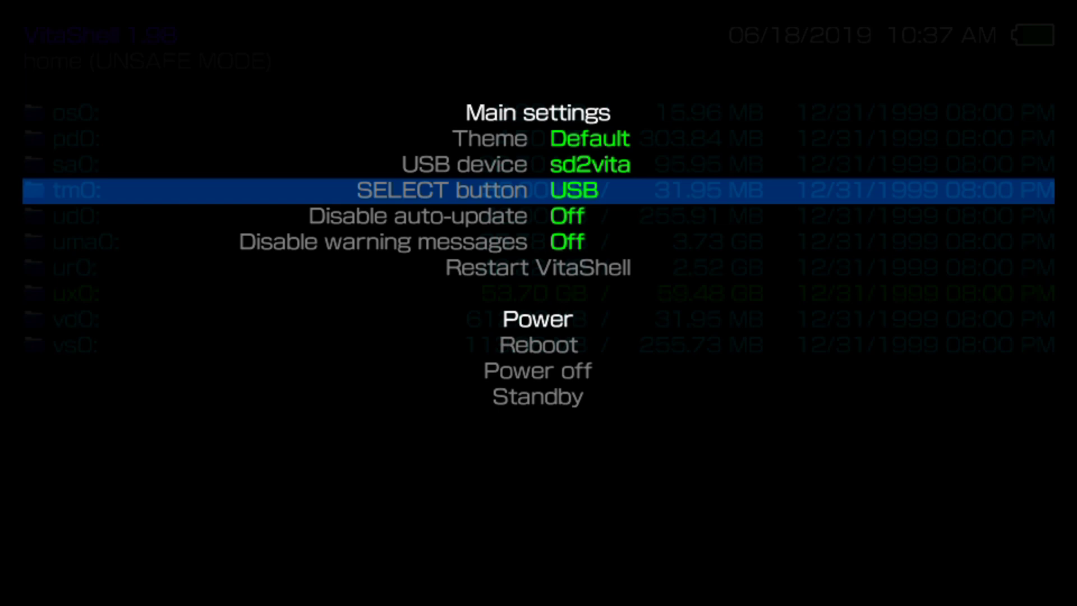
{"action": "key", "text": "Return"}
{"action": "key", "text": "Return"}
{"action": "key", "text": "Return"}
{"action": "key", "text": "Return"}
{"action": "key", "text": "Return"}
{"action": "key", "text": "Return"}
{"action": "key", "text": "Return"}
{"action": "key", "text": "Return"}
{"action": "key", "text": "Return"}
{"action": "key", "text": "Return"}
{"action": "key", "text": "Return"}
{"action": "key", "text": "Escape"}
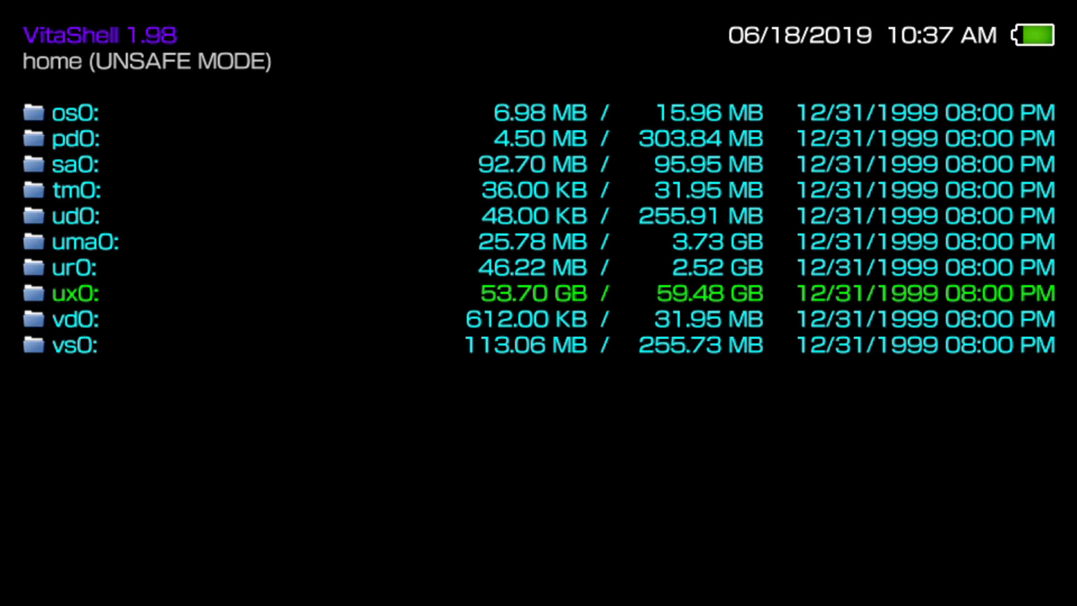
{"action": "key", "text": "shift"}
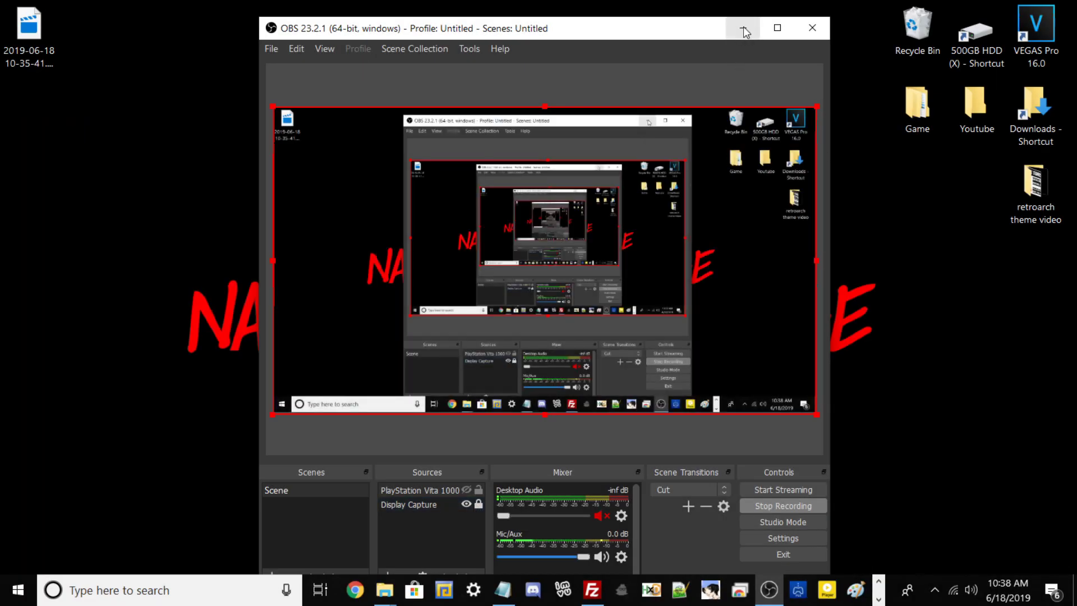
Step: Quickconnect FileZilla to the Vita at host 10.0.0.131, port 1337
{"action": "left_click", "coordinate": [743, 28]}
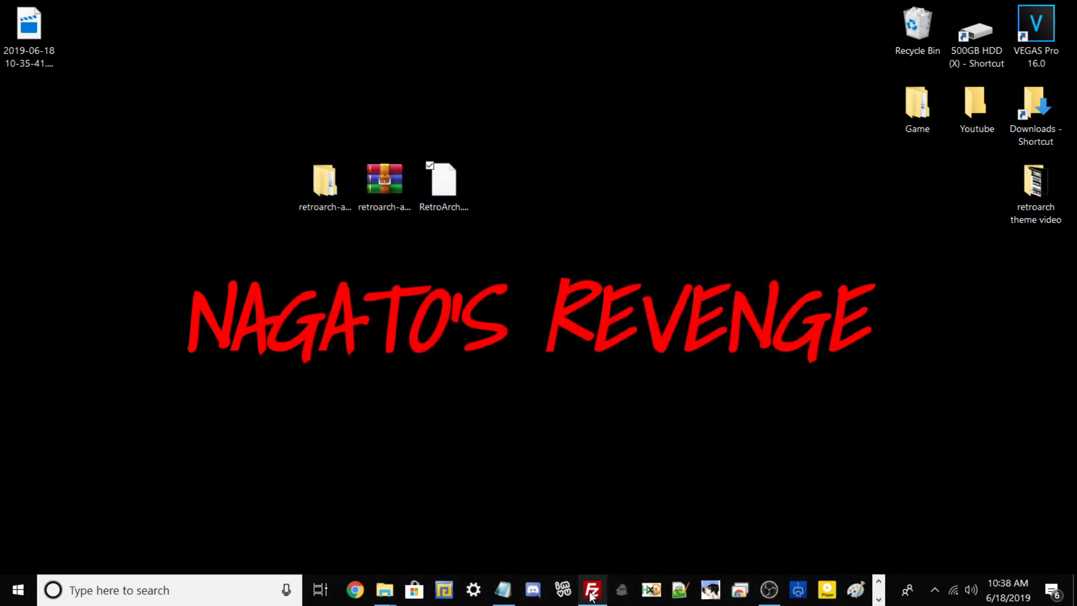
{"action": "left_click", "coordinate": [591, 596]}
{"action": "double_click", "coordinate": [101, 67]}
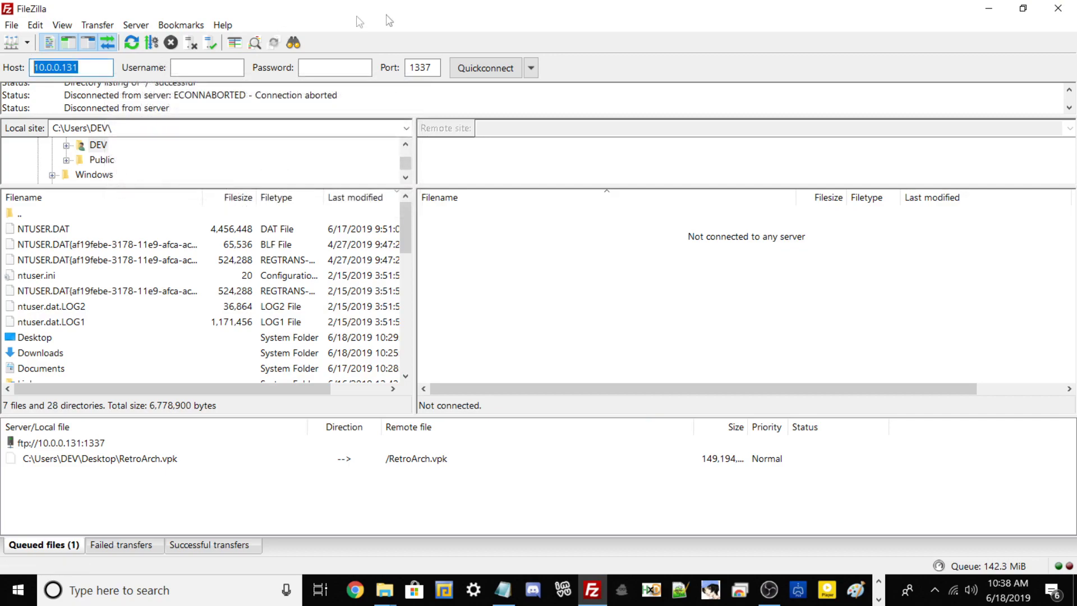
{"action": "double_click", "coordinate": [439, 66]}
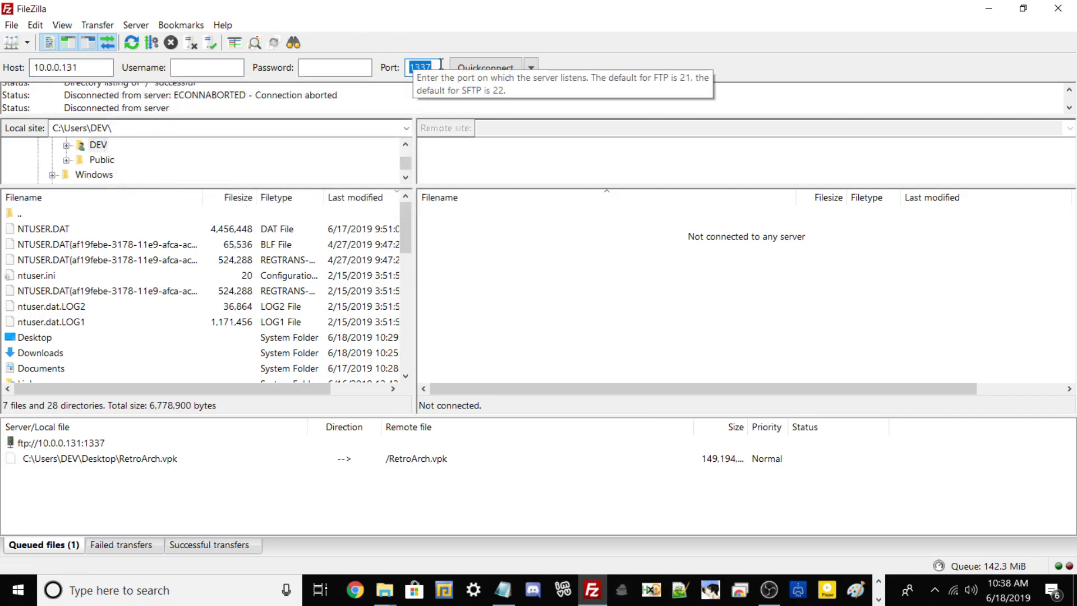
{"action": "left_click", "coordinate": [503, 68]}
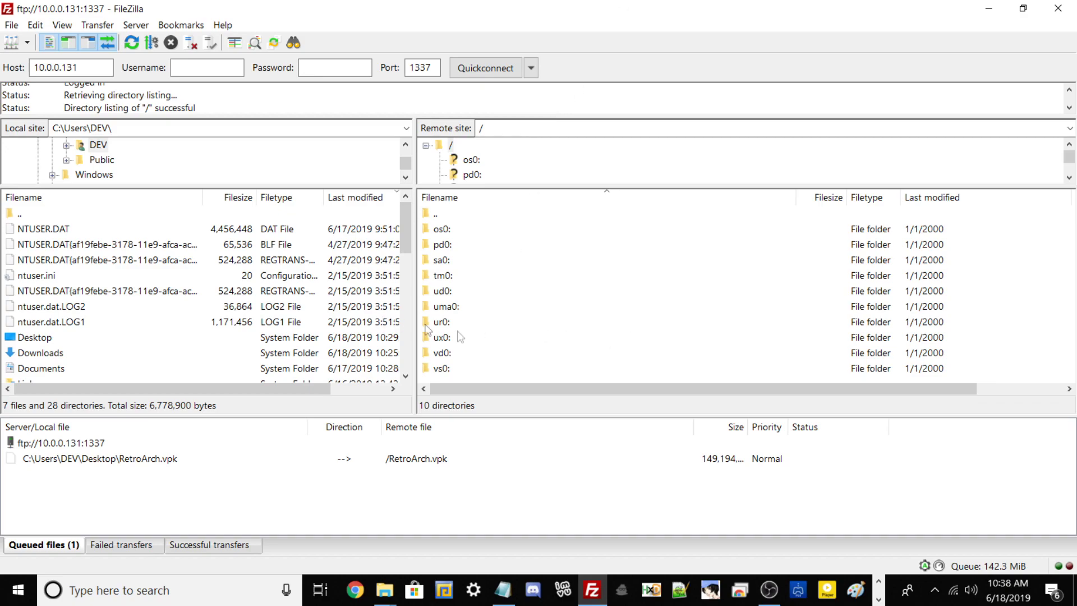
Step: Upload RetroArch.vpk from the desktop to the Vita's ux0: drive, overwriting the existing copy
{"action": "left_click", "coordinate": [1023, 7]}
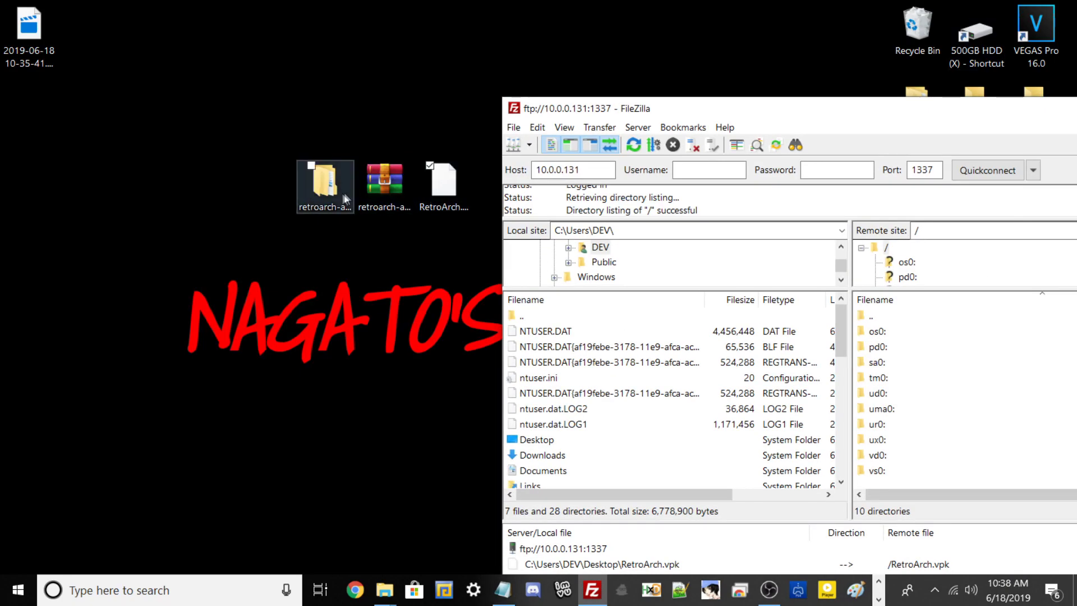
{"action": "left_click", "coordinate": [446, 189]}
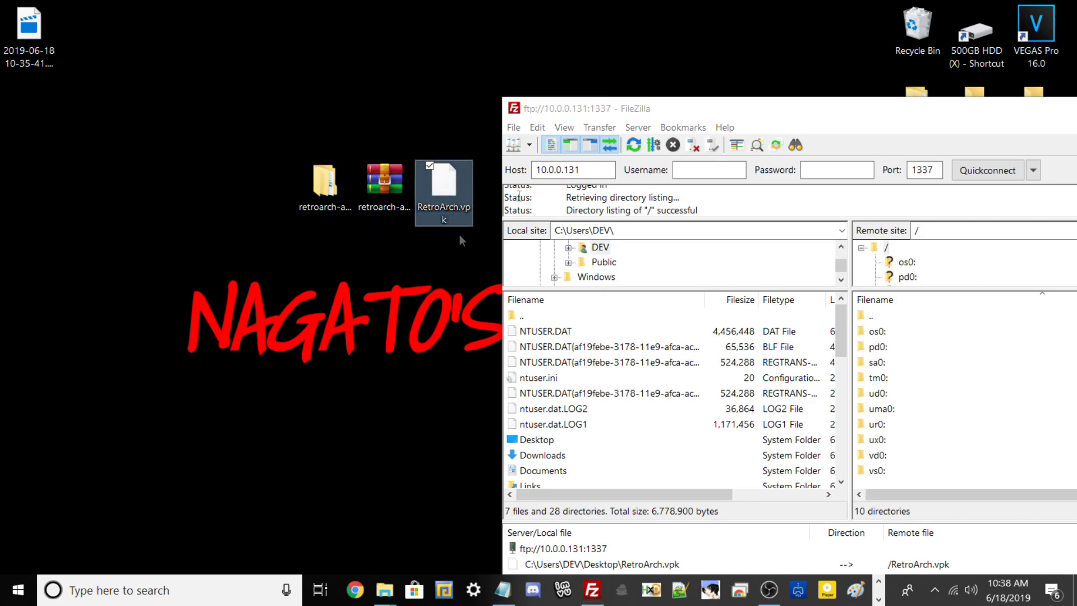
{"action": "left_click_drag", "start_coordinate": [453, 179], "coordinate": [895, 441]}
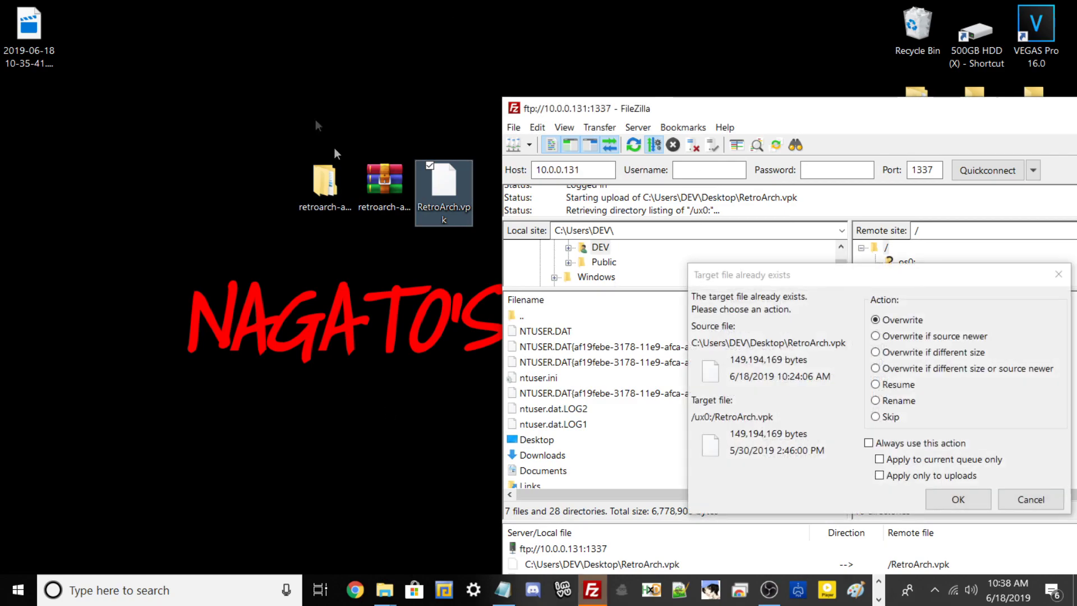
{"action": "left_click", "coordinate": [974, 500]}
{"action": "left_click_drag", "start_coordinate": [600, 116], "coordinate": [578, 4]}
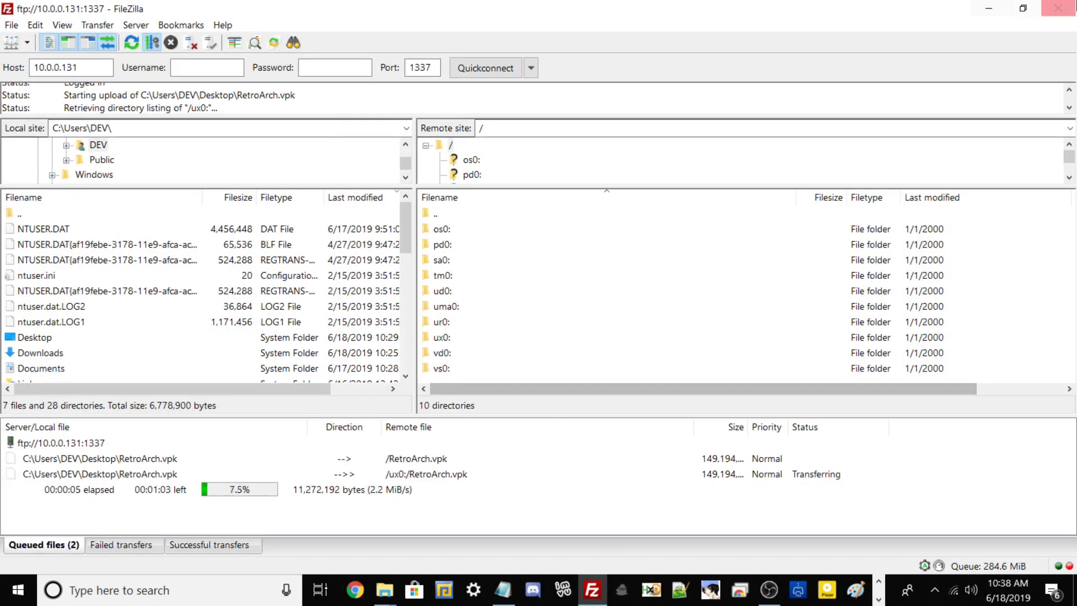
{"action": "left_click", "coordinate": [1030, 4]}
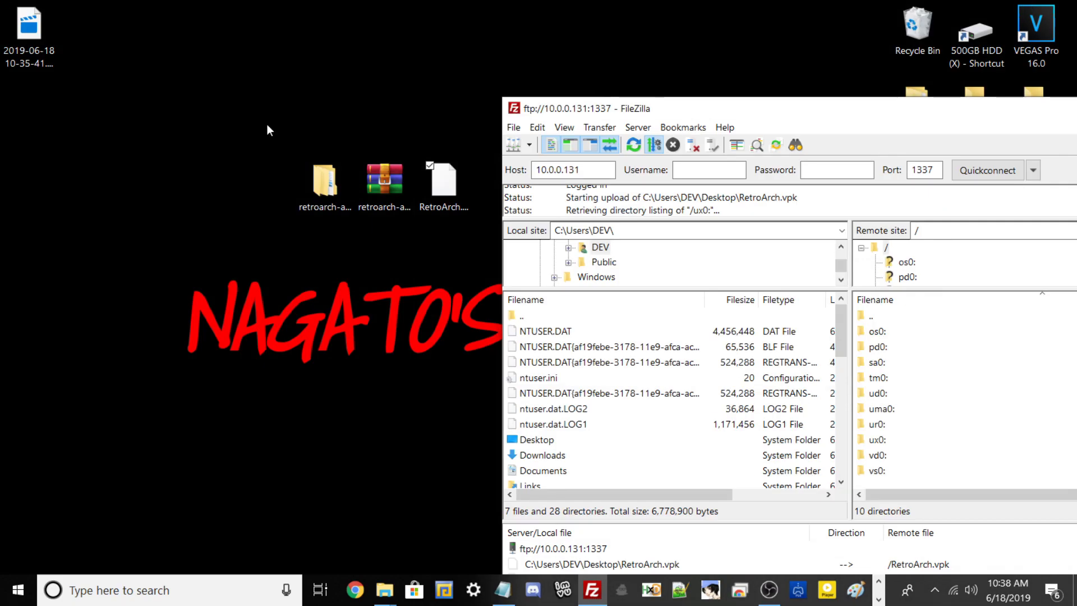
Step: Upload the xmb folder from retroarch-assets-master to ux0: and enlarge FileZilla to watch transfers
{"action": "left_click", "coordinate": [327, 205]}
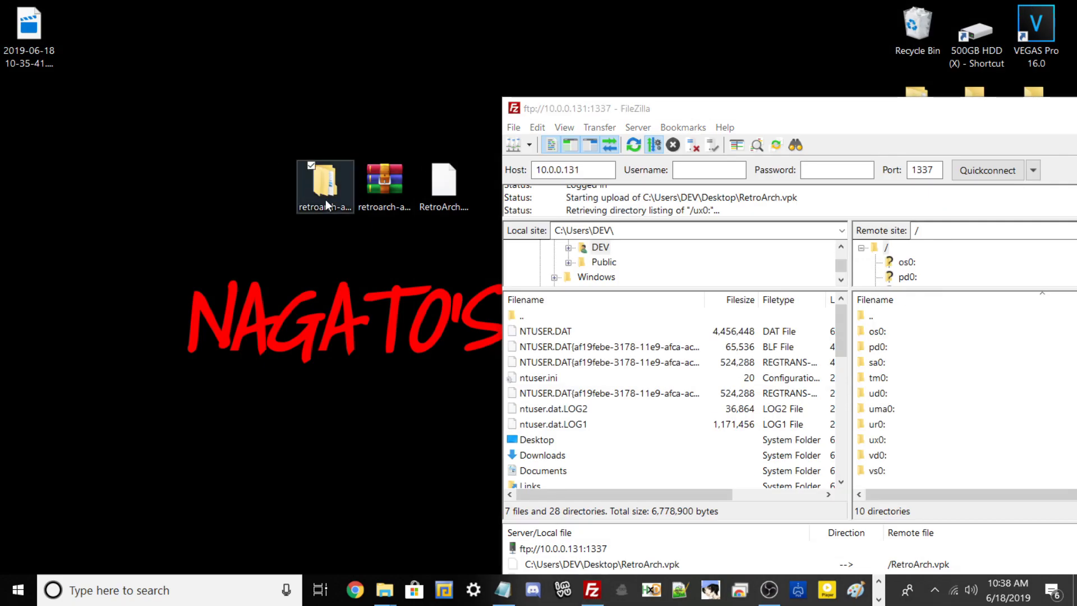
{"action": "double_click", "coordinate": [327, 205]}
{"action": "left_click", "coordinate": [514, 176]}
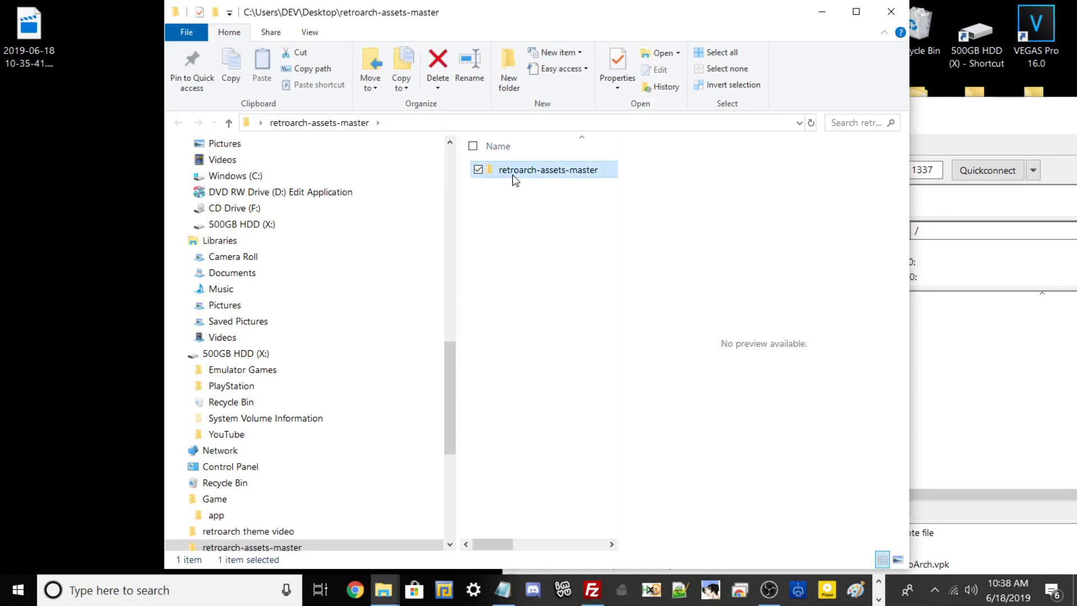
{"action": "double_click", "coordinate": [515, 174]}
{"action": "left_click", "coordinate": [507, 347]}
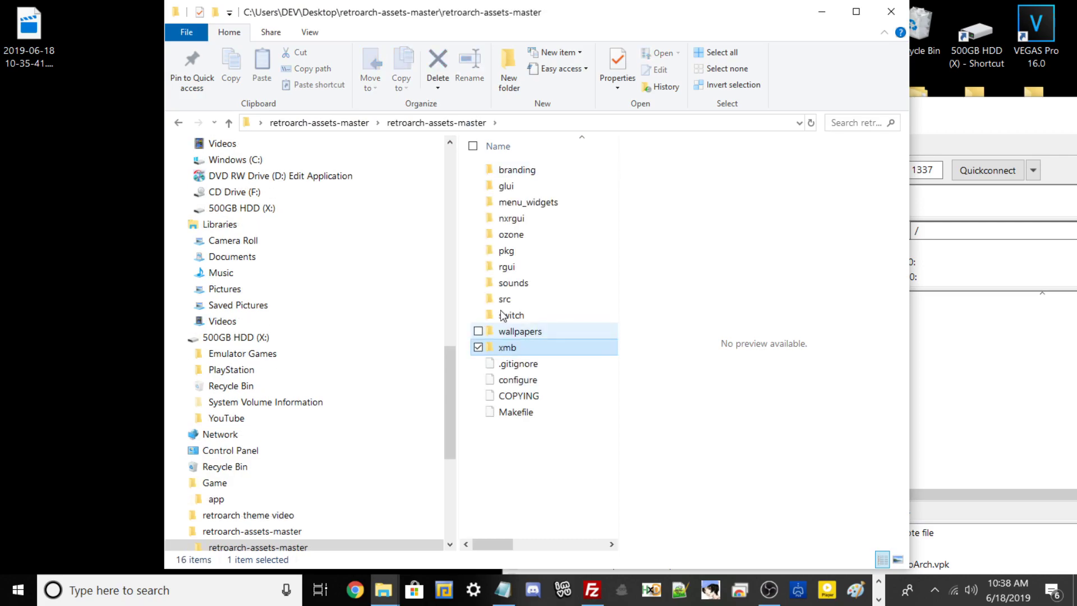
{"action": "left_click_drag", "start_coordinate": [502, 37], "coordinate": [232, 37]}
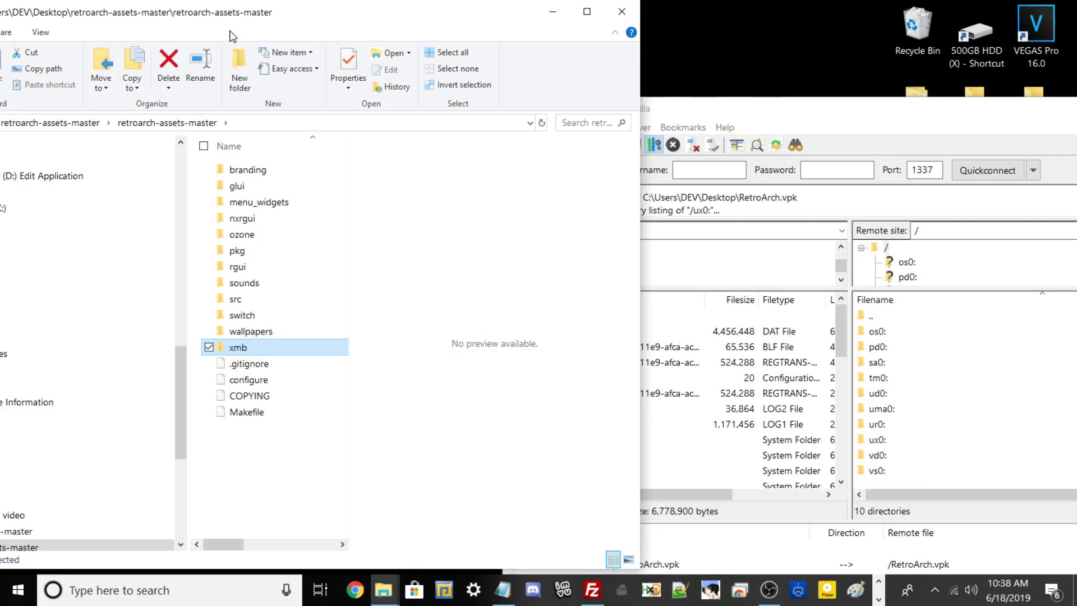
{"action": "left_click_drag", "start_coordinate": [238, 347], "coordinate": [964, 440]}
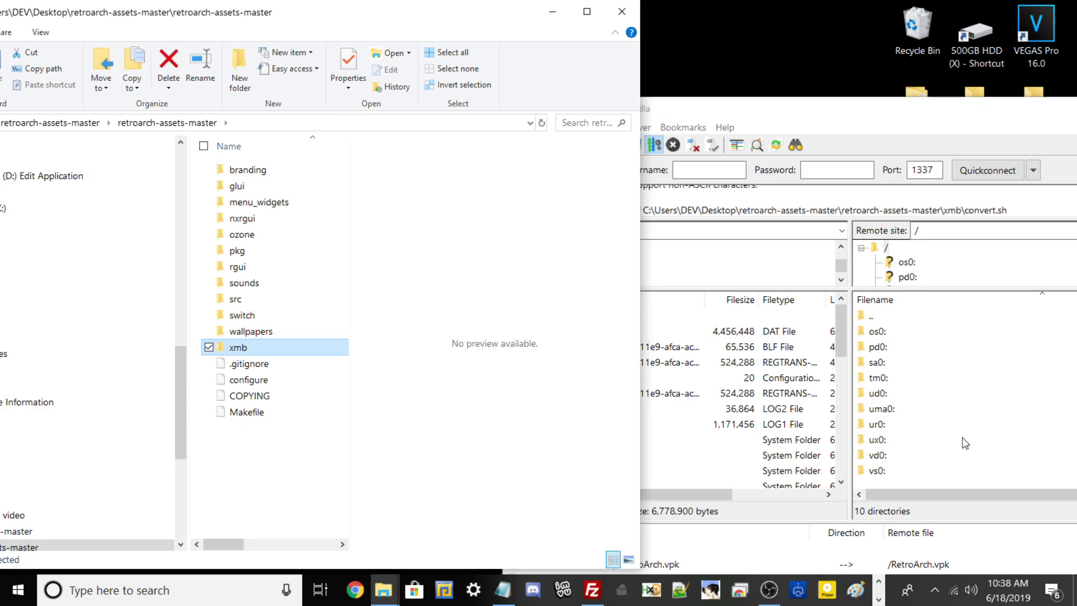
{"action": "left_click", "coordinate": [613, 8]}
{"action": "left_click_drag", "start_coordinate": [610, 112], "coordinate": [207, 4]}
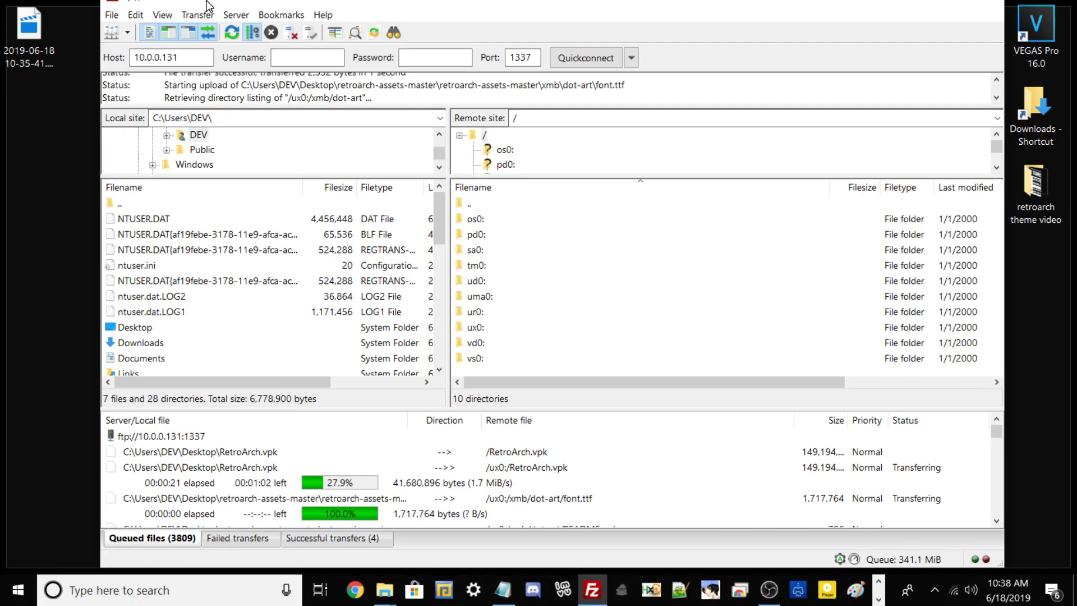
{"action": "left_click_drag", "start_coordinate": [207, 4], "coordinate": [209, 0]}
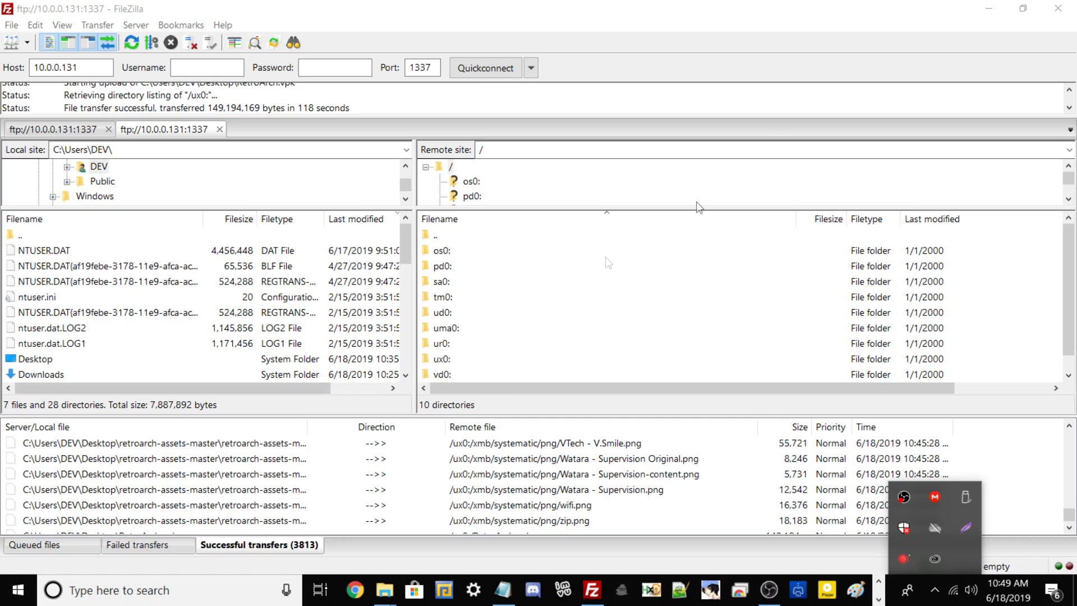
Step: Return to the Vita capture window and stop VitaShell's FTP server
{"action": "left_click", "coordinate": [989, 8]}
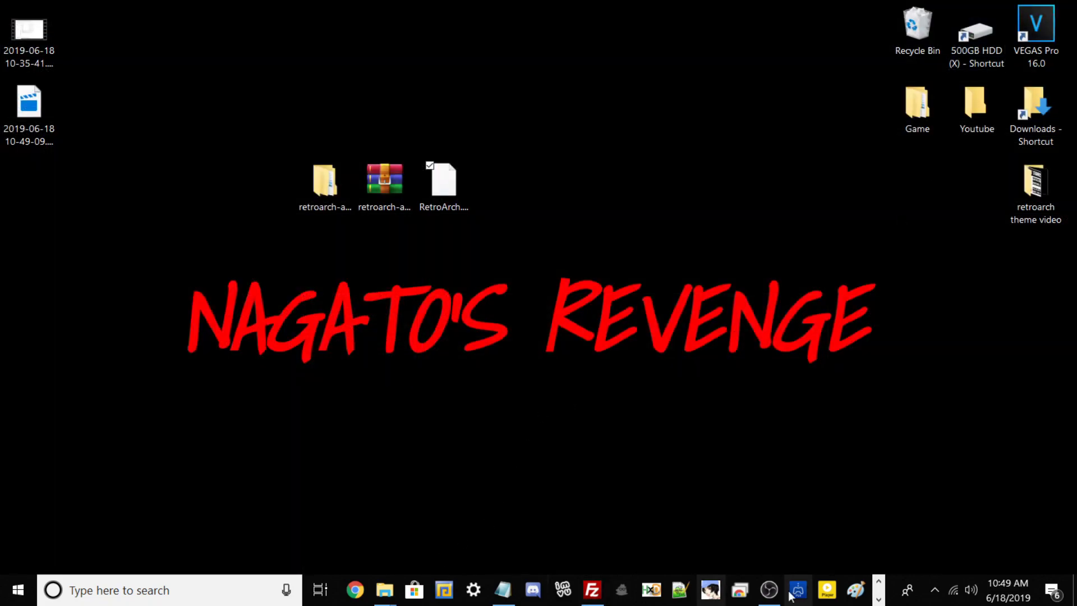
{"action": "left_click", "coordinate": [769, 589]}
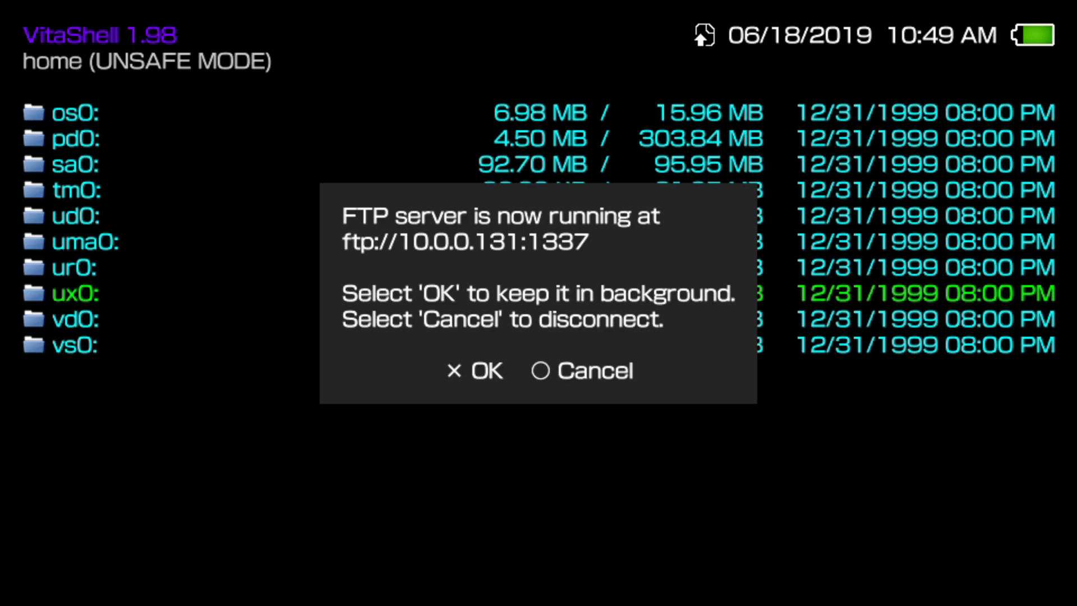
{"action": "key", "text": "Escape"}
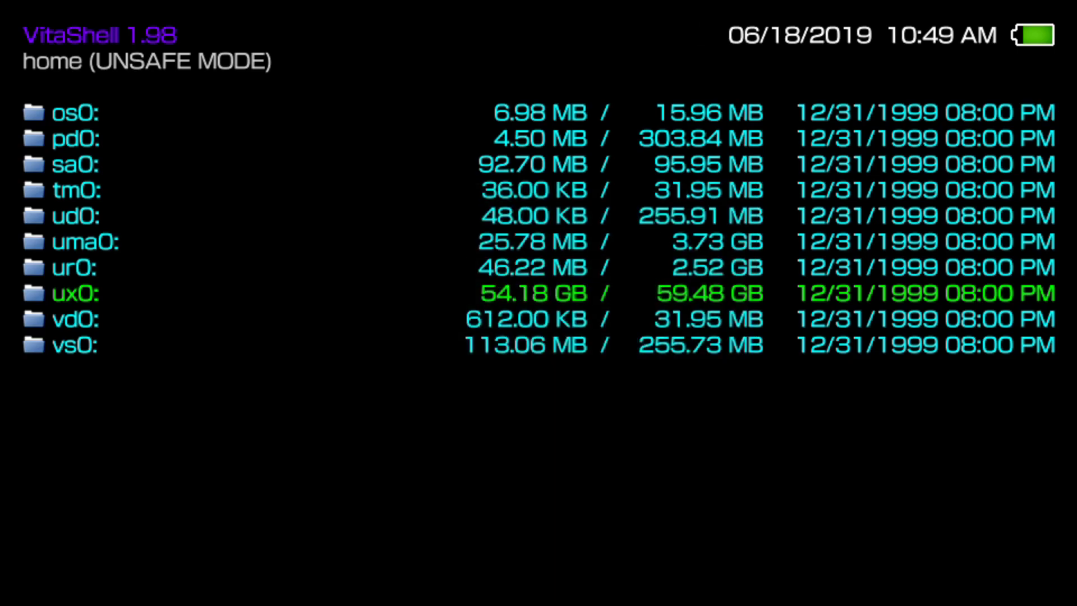
Step: Install RetroArch.vpk from the ux0: drive, then go to the home screen
{"action": "key", "text": "Up"}
{"action": "key", "text": "Down"}
{"action": "key", "text": "Return"}
{"action": "key", "text": "Down"}
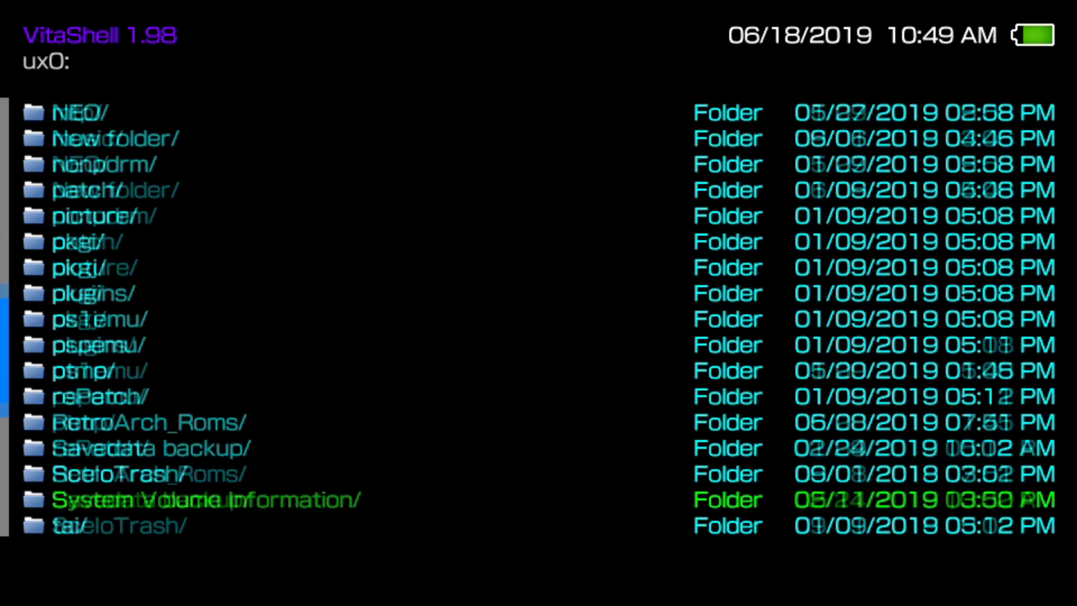
{"action": "key", "text": "Up"}
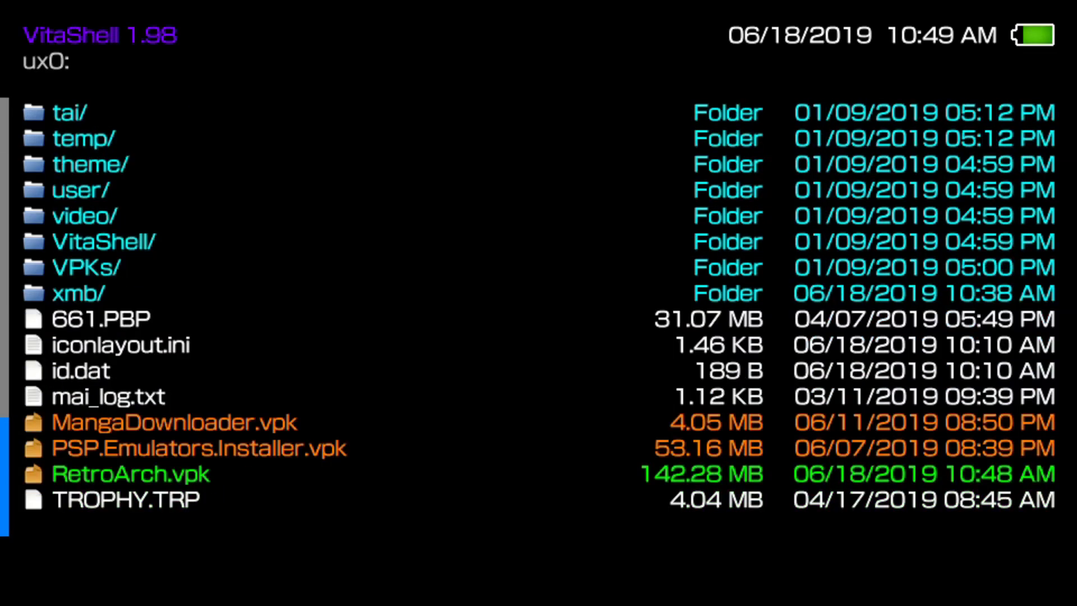
{"action": "key", "text": "Return"}
{"action": "key", "text": "Return"}
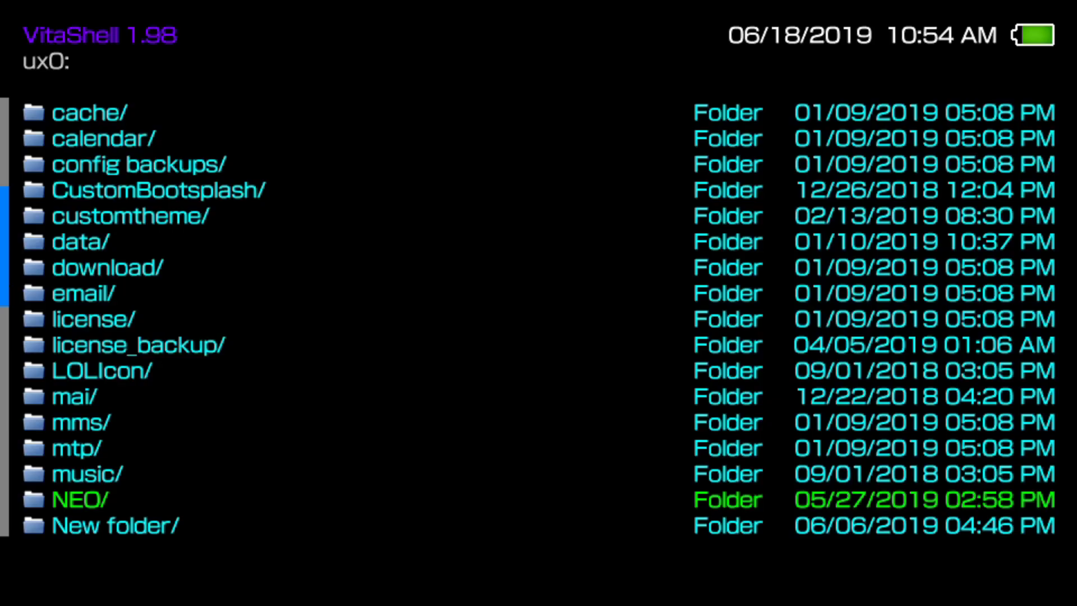
{"action": "key", "text": "super"}
{"action": "key", "text": "super"}
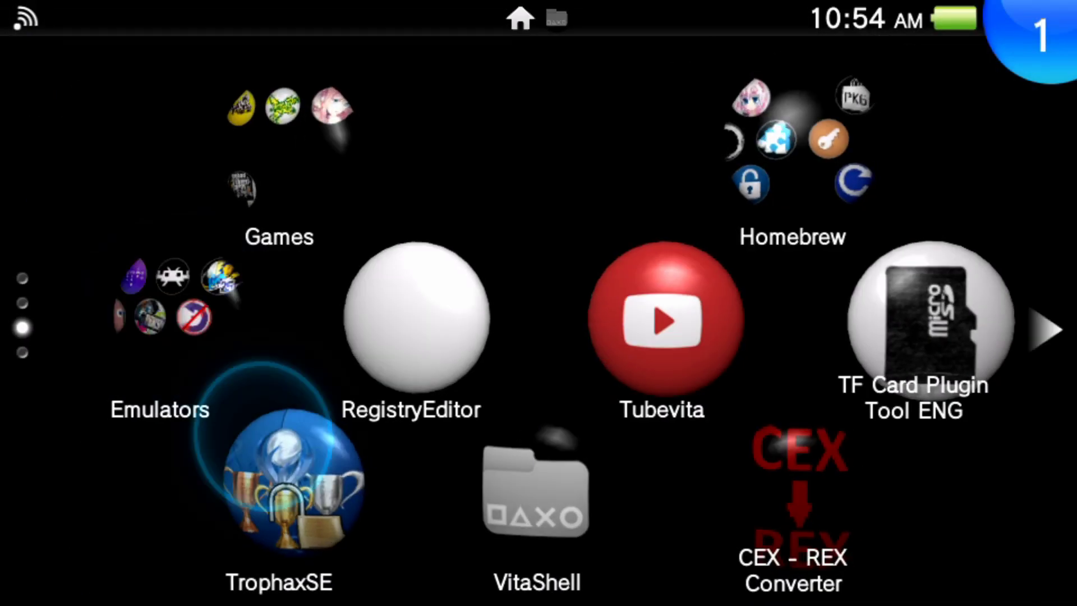
Step: Confirm RetroArch appears in the Emulators folder, then resume VitaShell
{"action": "key", "text": "Up"}
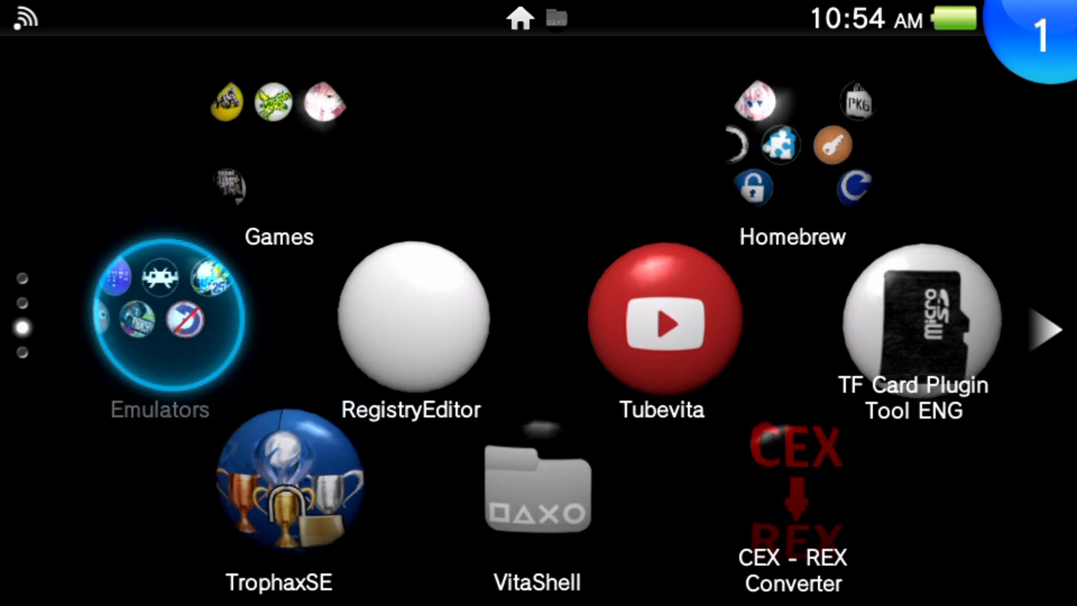
{"action": "key", "text": "Return"}
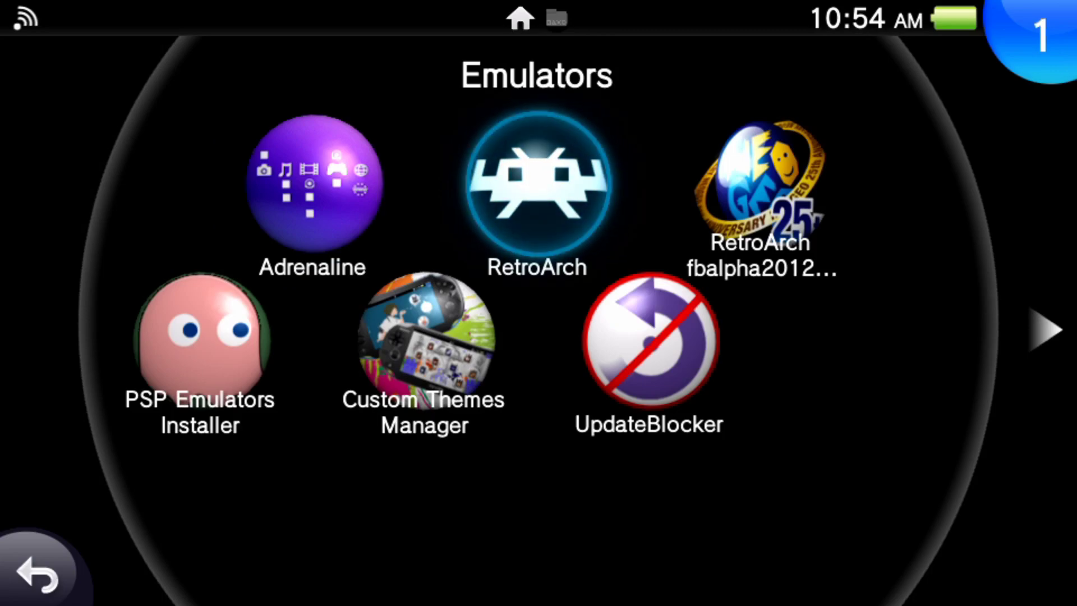
{"action": "key", "text": "Escape"}
{"action": "left_click", "coordinate": [538, 494]}
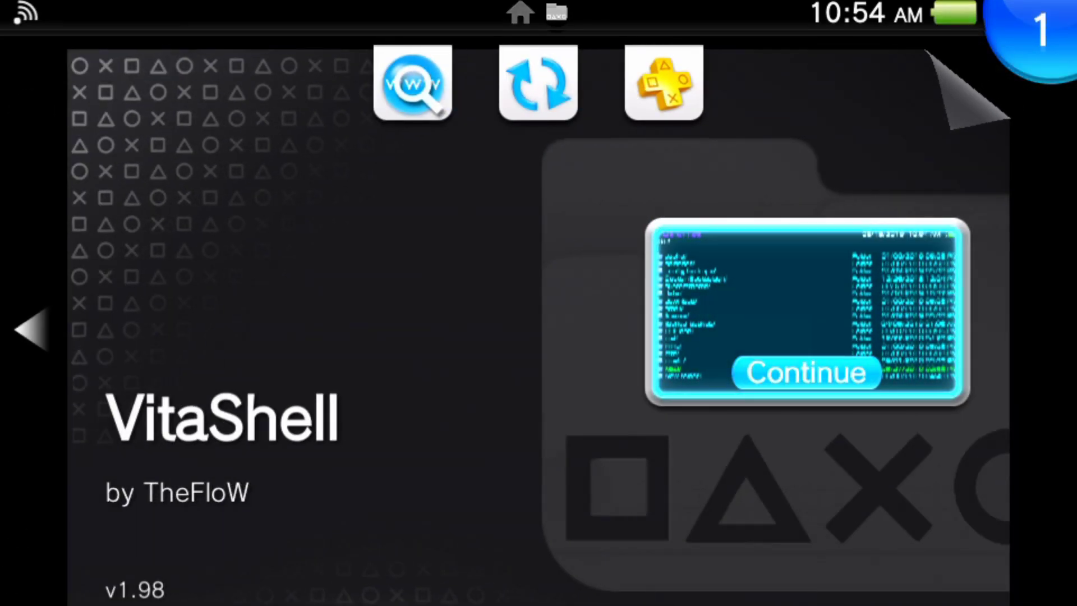
{"action": "left_click", "coordinate": [806, 373]}
{"action": "key", "text": "Down"}
{"action": "key", "text": "Down"}
{"action": "key", "text": "Down"}
{"action": "key", "text": "Down"}
{"action": "key", "text": "Down"}
{"action": "key", "text": "Down"}
{"action": "key", "text": "Down"}
{"action": "key", "text": "Down"}
{"action": "key", "text": "Down"}
{"action": "key", "text": "Down"}
{"action": "key", "text": "Down"}
{"action": "key", "text": "Down"}
{"action": "key", "text": "Down"}
{"action": "key", "text": "Down"}
{"action": "key", "text": "Down"}
{"action": "key", "text": "Down"}
{"action": "key", "text": "Down"}
{"action": "key", "text": "Down"}
{"action": "key", "text": "Down"}
{"action": "key", "text": "Down"}
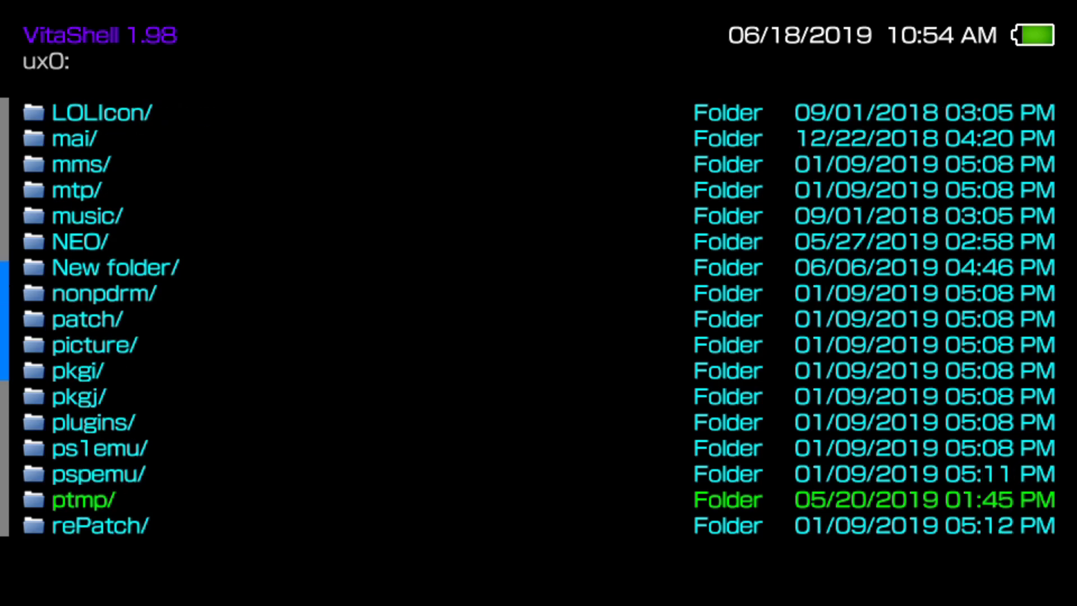
Step: Cut the xmb folder on ux0: for moving
{"action": "key", "text": "Down"}
{"action": "key", "text": "Down"}
{"action": "key", "text": "Down"}
{"action": "key", "text": "Down"}
{"action": "key", "text": "Up"}
{"action": "key", "text": "Up"}
{"action": "key", "text": "Up"}
{"action": "key", "text": "Up"}
{"action": "key", "text": "Up"}
{"action": "key", "text": "Up"}
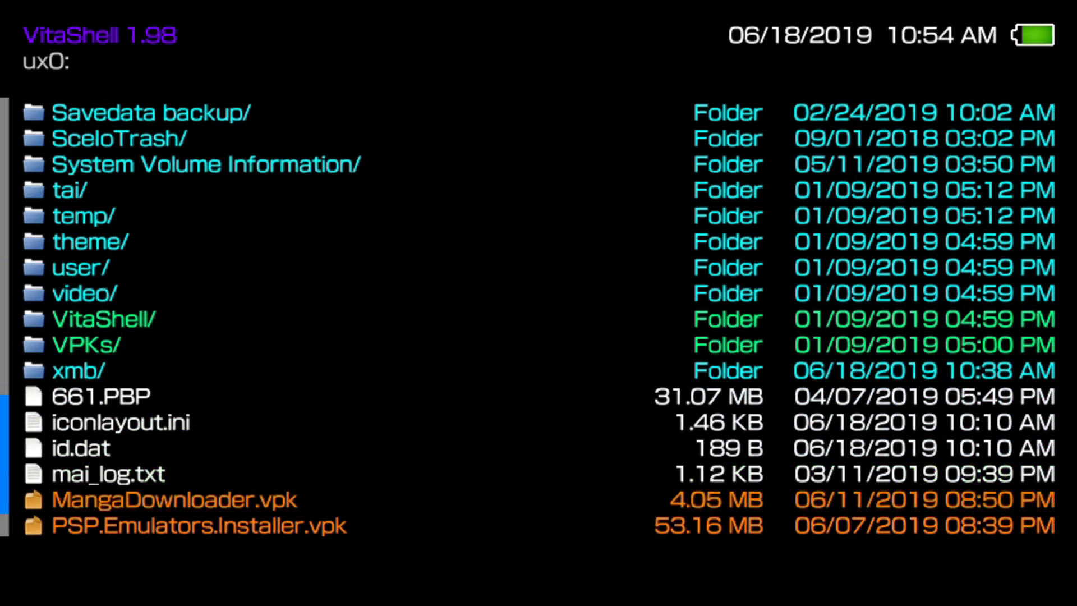
{"action": "key", "text": "Down"}
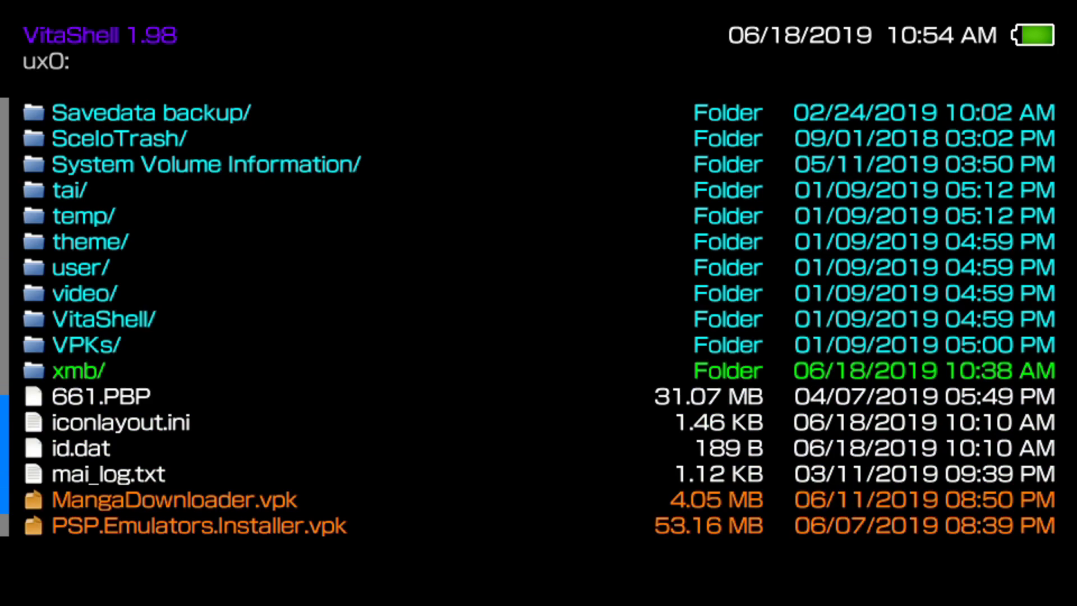
{"action": "key", "text": "v"}
{"action": "key", "text": "Down"}
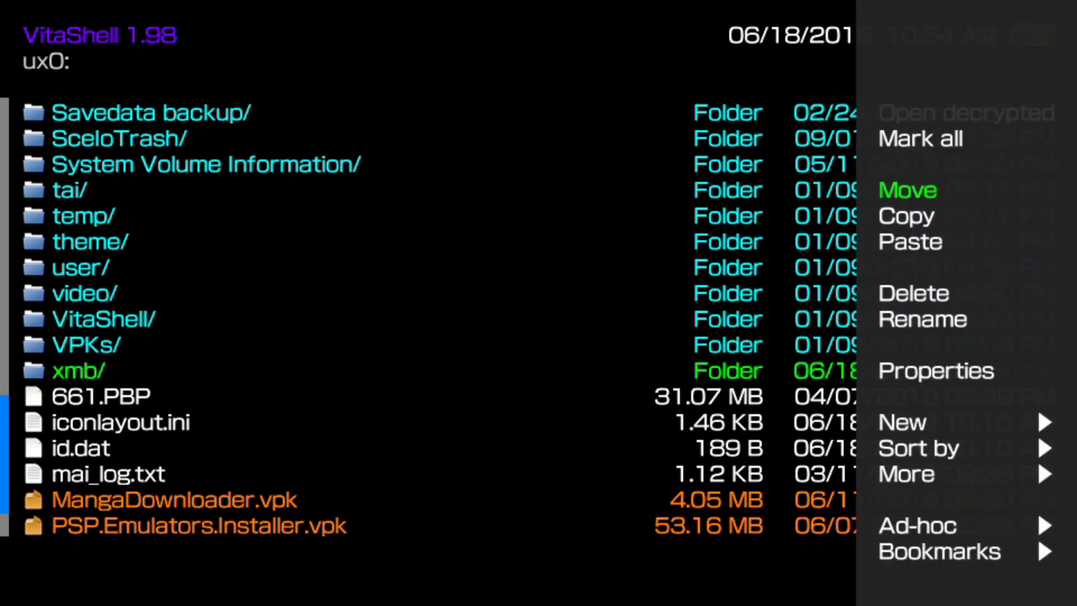
{"action": "key", "text": "x"}
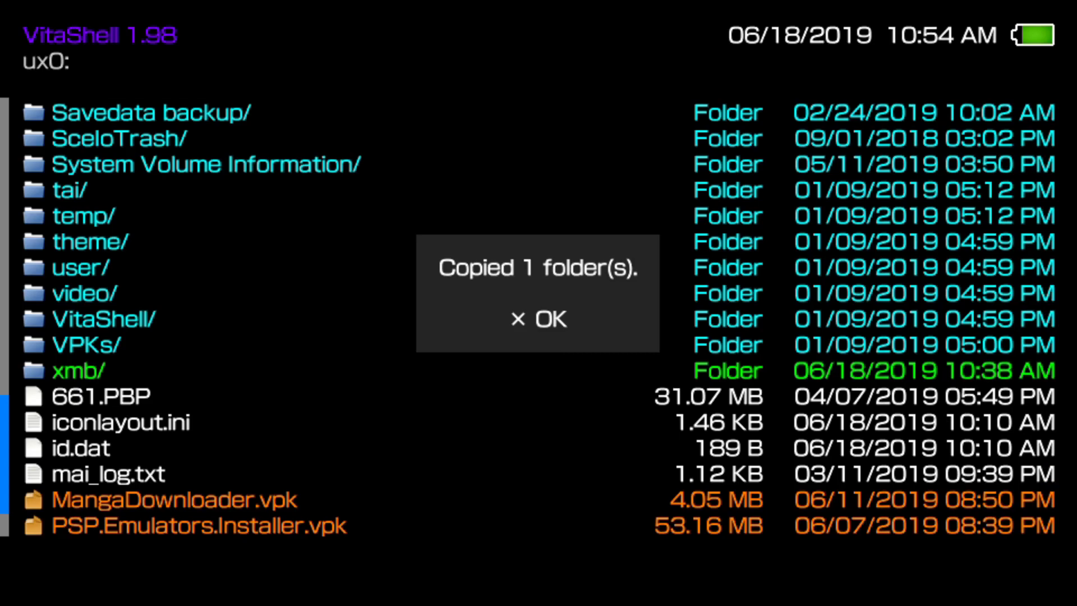
{"action": "key", "text": "x"}
Step: Navigate into ux0:data/retroarch
{"action": "key", "text": "Up"}
{"action": "key", "text": "Down"}
{"action": "key", "text": "Down"}
{"action": "key", "text": "Down"}
{"action": "key", "text": "Down"}
{"action": "key", "text": "Down"}
{"action": "key", "text": "Down"}
{"action": "key", "text": "Down"}
{"action": "key", "text": "x"}
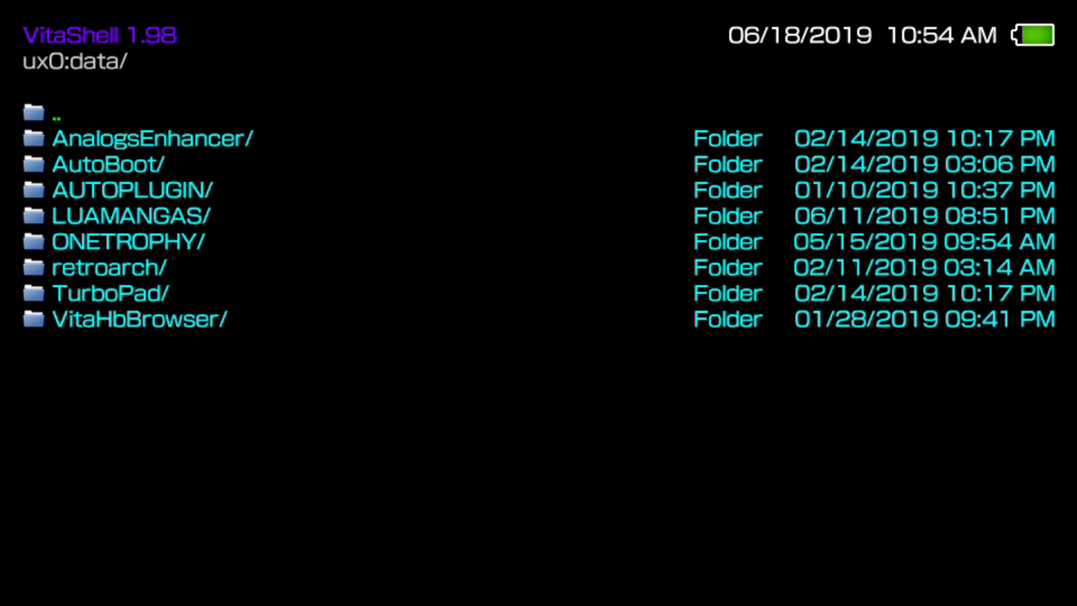
{"action": "key", "text": "Down"}
{"action": "key", "text": "Down"}
{"action": "key", "text": "Down"}
{"action": "key", "text": "Down"}
{"action": "key", "text": "Down"}
{"action": "key", "text": "Down"}
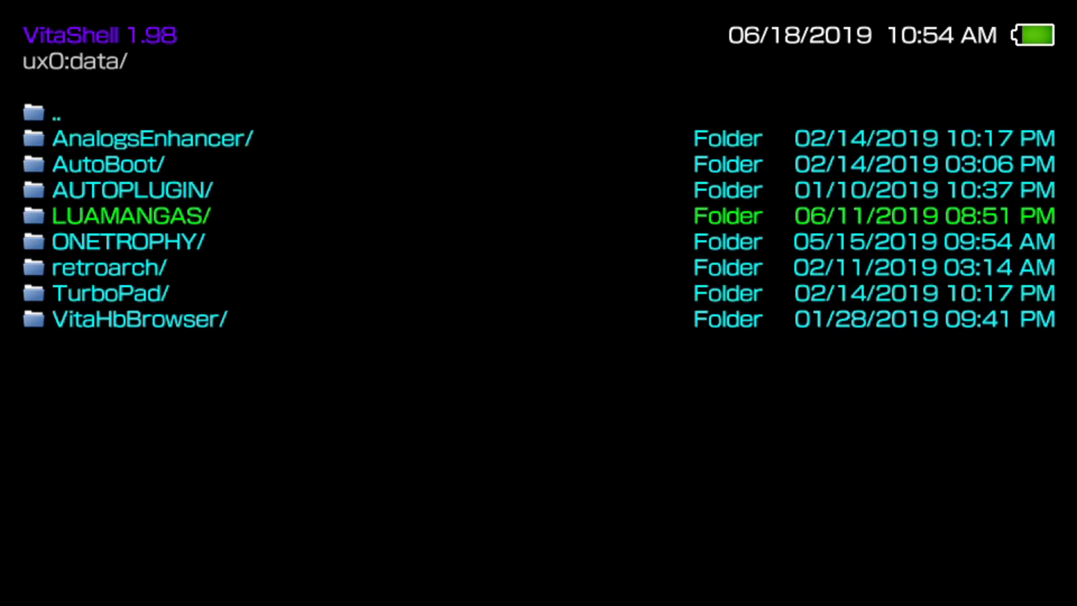
{"action": "key", "text": "x"}
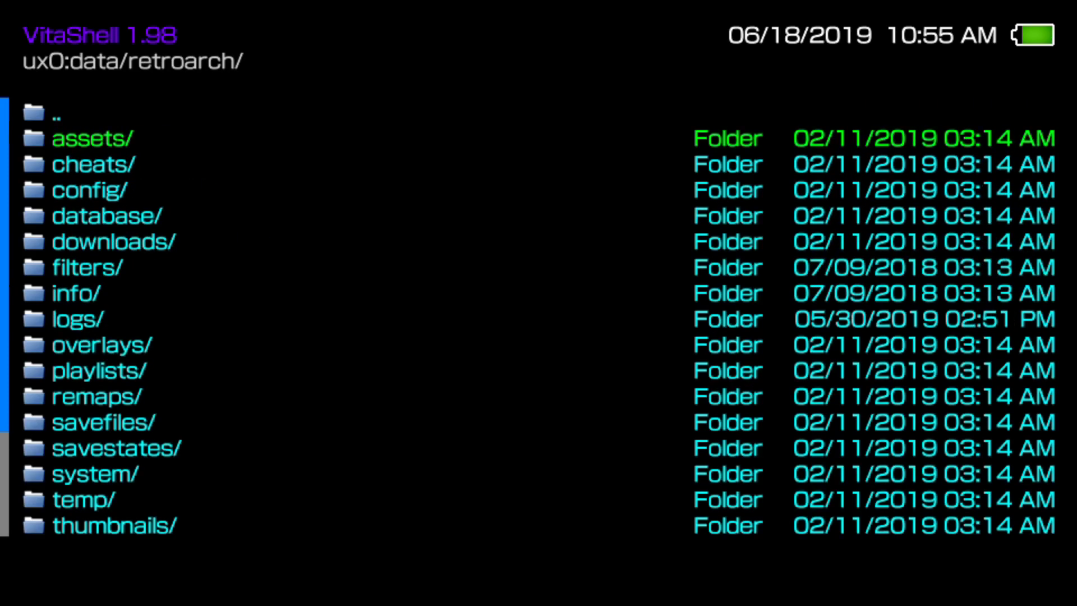
Step: Open the assets folder and paste the cut xmb theme folder into it
{"action": "key", "text": "x"}
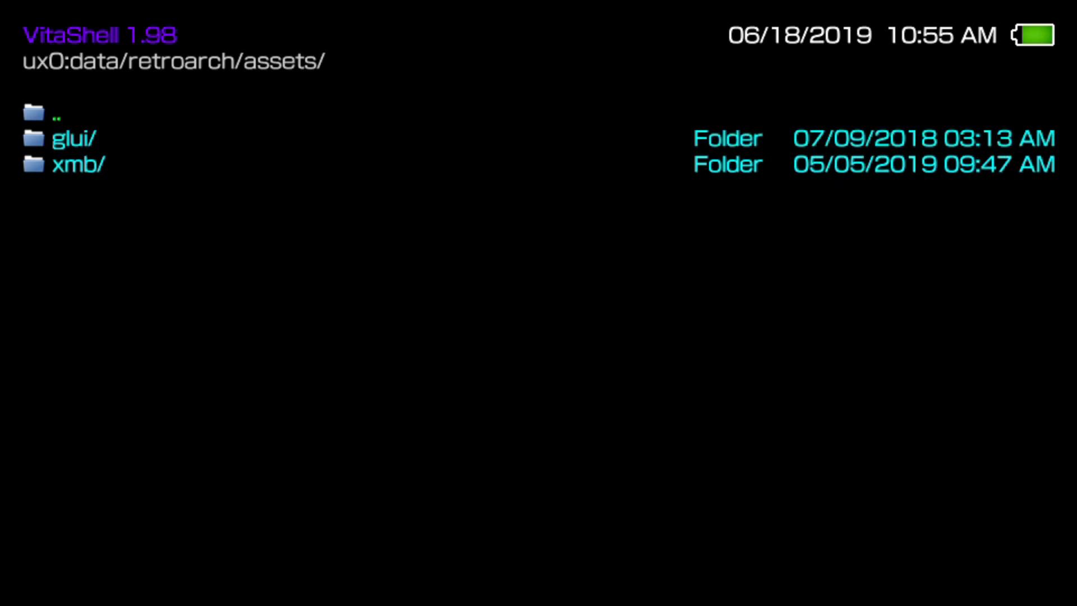
{"action": "key", "text": "triangle"}
{"action": "key", "text": "Down"}
{"action": "key", "text": "Down"}
{"action": "key", "text": "Down"}
{"action": "key", "text": "x"}
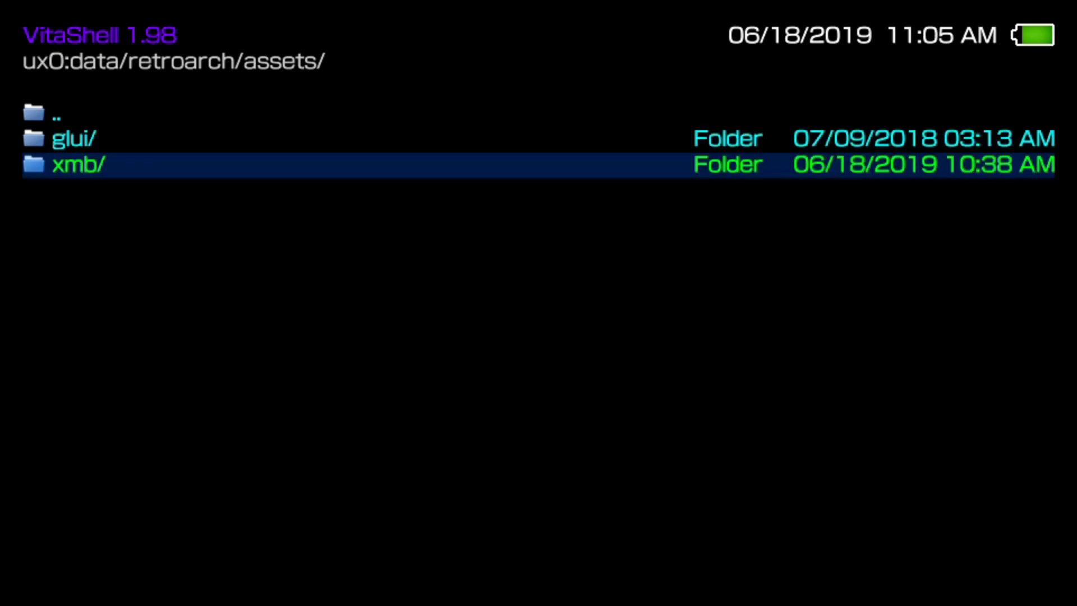
Step: Check the theme folders inside assets/xmb, then exit VitaShell to the home screen
{"action": "key", "text": "Return"}
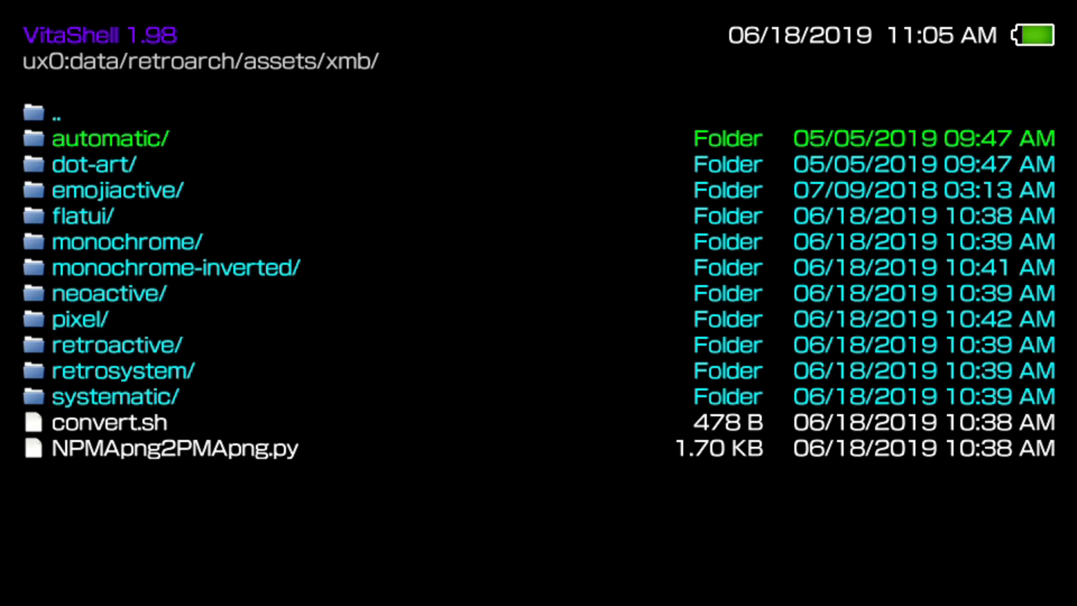
{"action": "key", "text": "Right"}
{"action": "key", "text": "Left"}
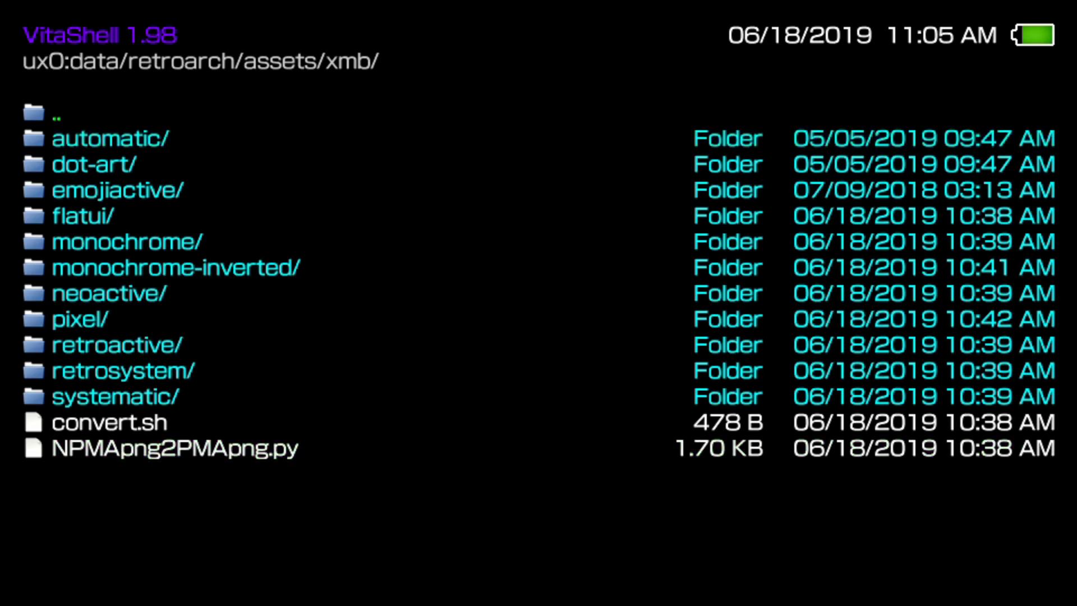
{"action": "key", "text": "super"}
{"action": "key", "text": "super"}
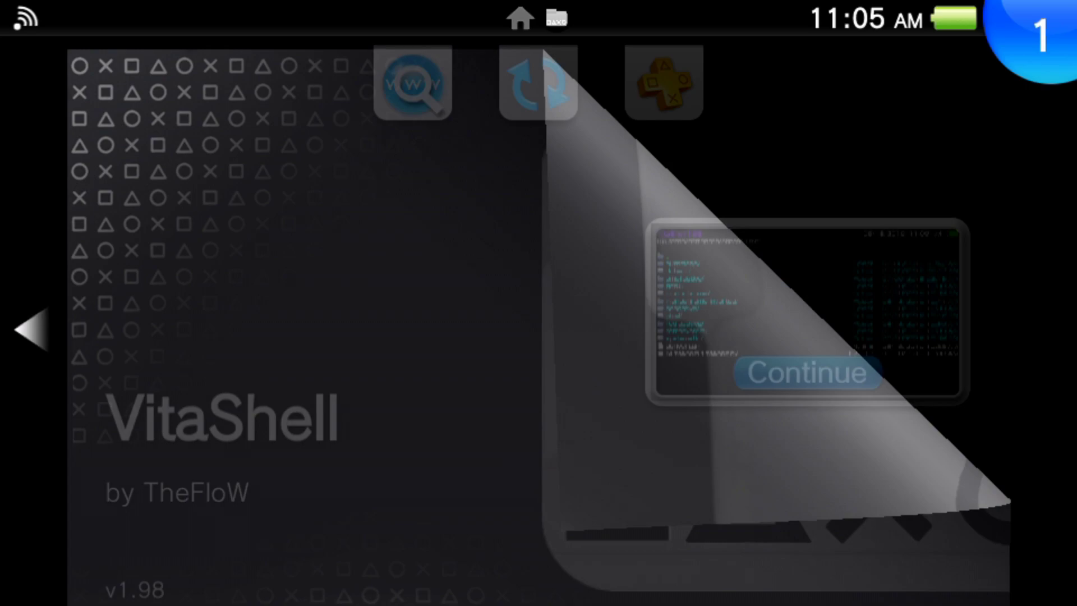
Step: Launch RetroArch from the Emulators folder via its LiveArea page on the Vita home screen
{"action": "key", "text": "Down"}
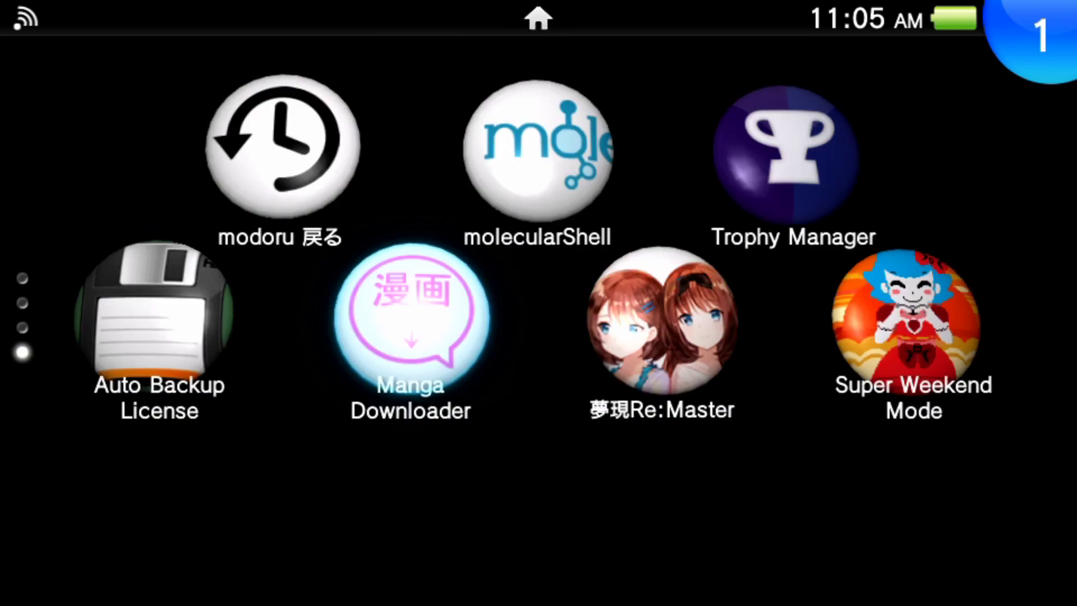
{"action": "key", "text": "Up"}
{"action": "key", "text": "Up"}
{"action": "key", "text": "Return"}
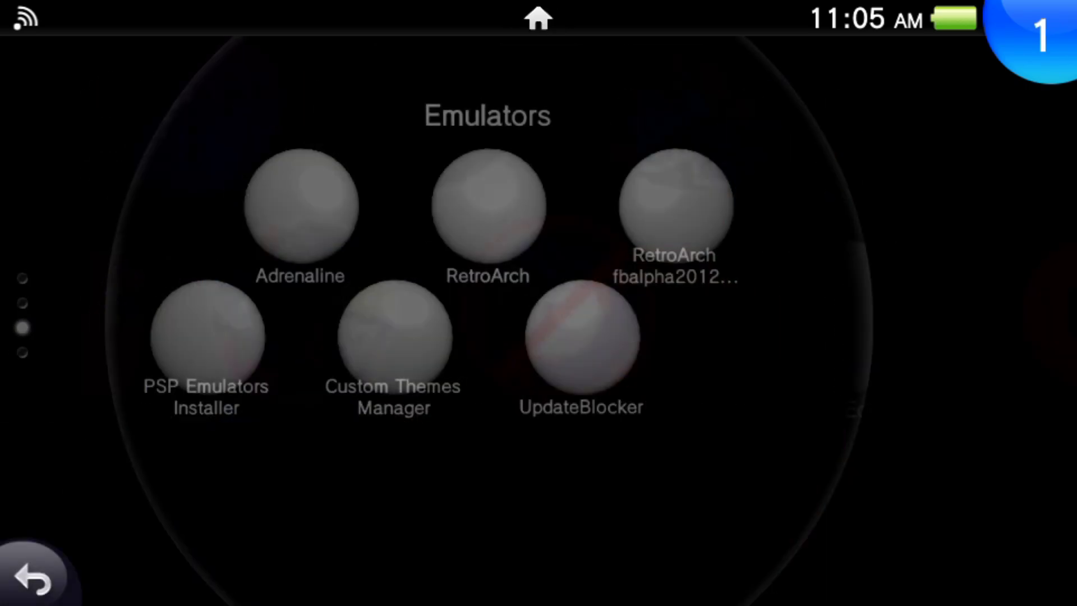
{"action": "key", "text": "Return"}
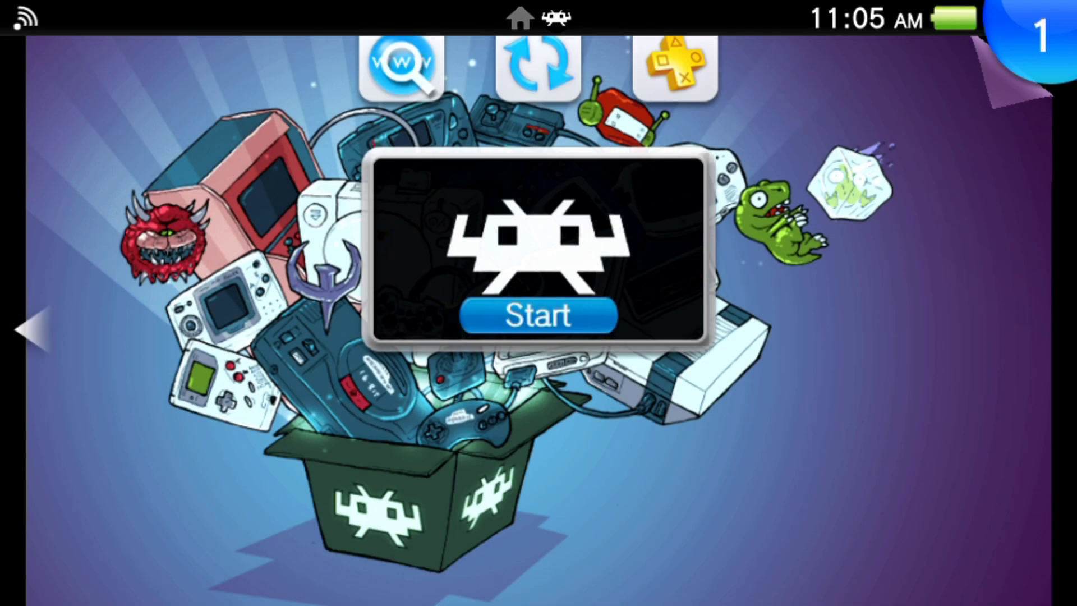
{"action": "key", "text": "Return"}
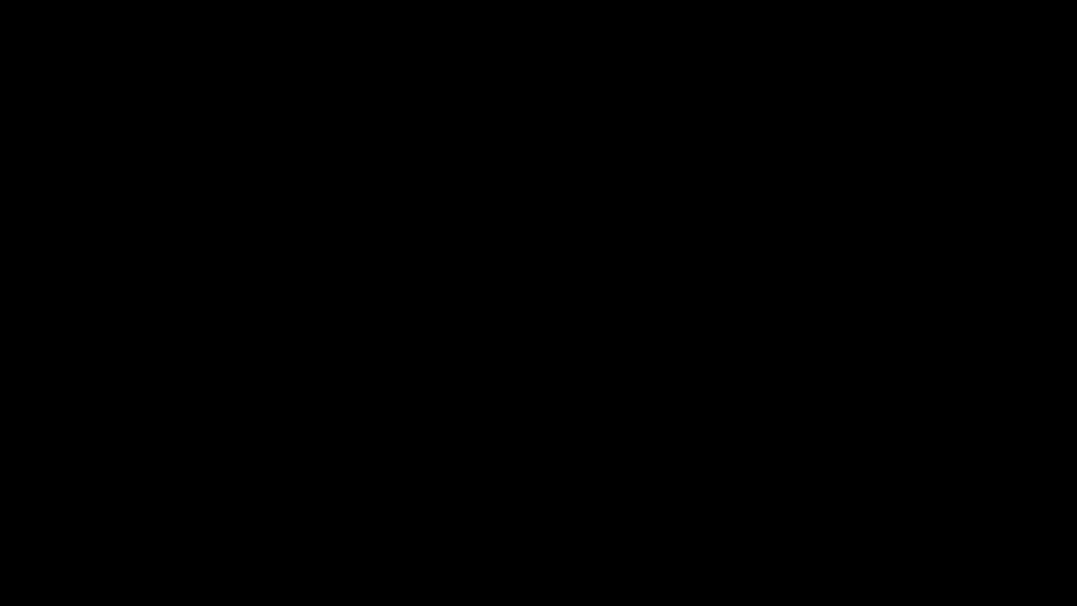
Step: Browse the XMB categories from Settings over to Music and back to Main Menu
{"action": "key", "text": "Right"}
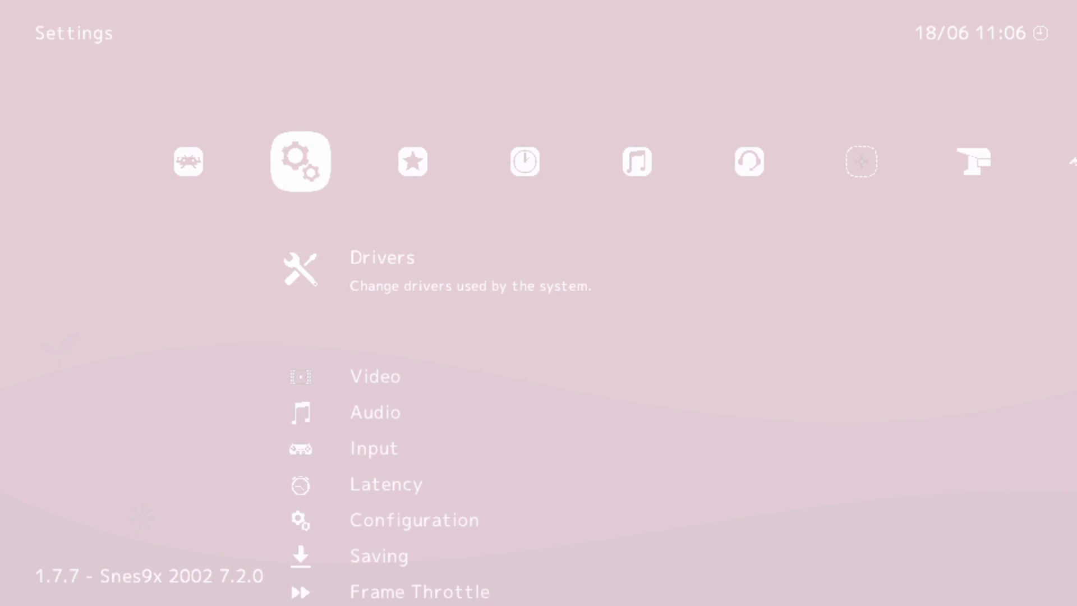
{"action": "key", "text": "Right"}
{"action": "key", "text": "Right"}
{"action": "key", "text": "Right"}
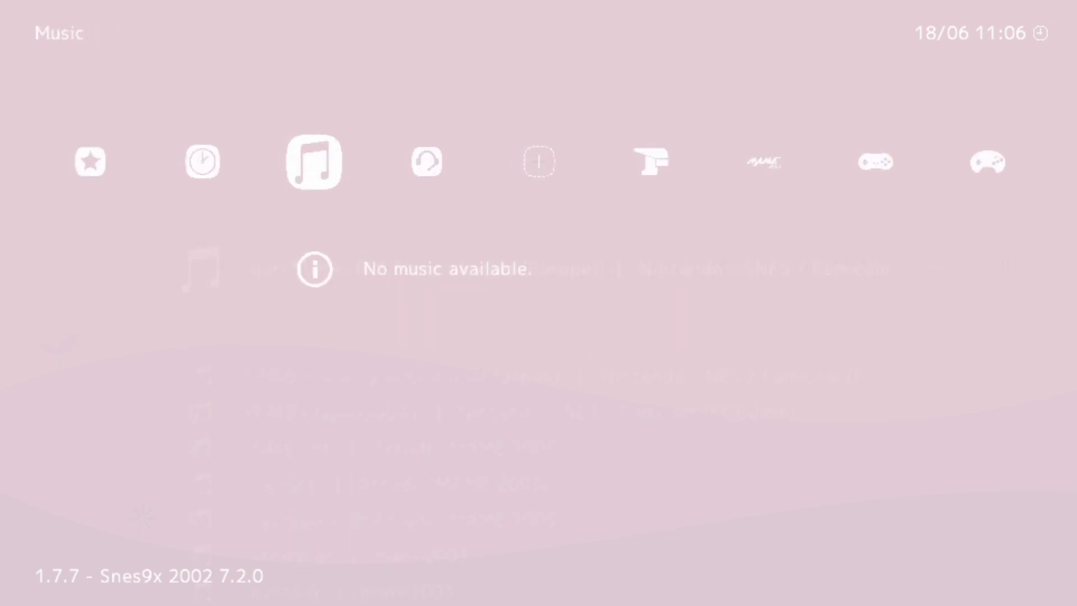
{"action": "key", "text": "Right"}
{"action": "key", "text": "Right"}
{"action": "key", "text": "Right"}
{"action": "key", "text": "Right"}
{"action": "key", "text": "Right"}
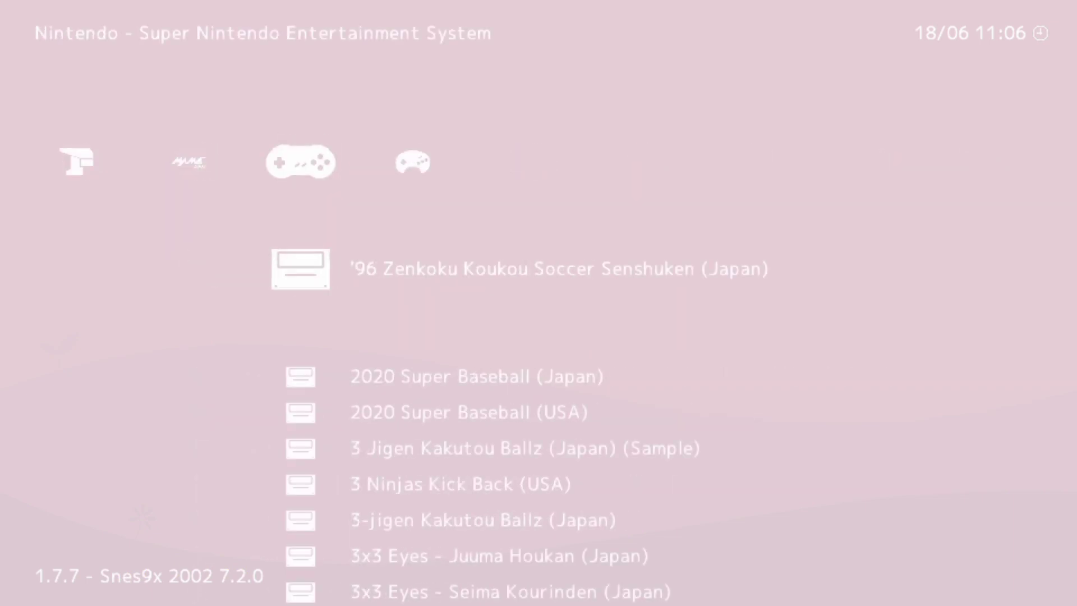
{"action": "key", "text": "Left"}
{"action": "key", "text": "Left"}
{"action": "key", "text": "Left"}
{"action": "key", "text": "Left"}
{"action": "key", "text": "Left"}
{"action": "key", "text": "Left"}
{"action": "key", "text": "Left"}
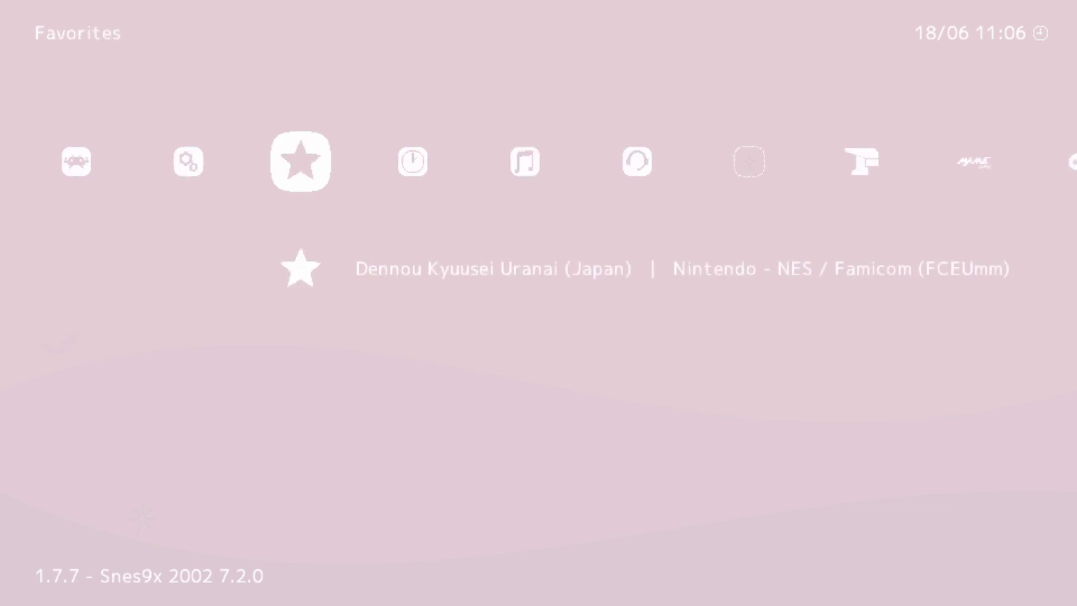
{"action": "key", "text": "Left"}
{"action": "key", "text": "Left"}
Step: Navigate to Settings > User Interface > Appearance in the XMB menu
{"action": "key", "text": "Right"}
{"action": "key", "text": "Down"}
{"action": "key", "text": "Down"}
{"action": "key", "text": "Down"}
{"action": "key", "text": "Down"}
{"action": "key", "text": "Down"}
{"action": "key", "text": "Down"}
{"action": "key", "text": "Down"}
{"action": "key", "text": "Down"}
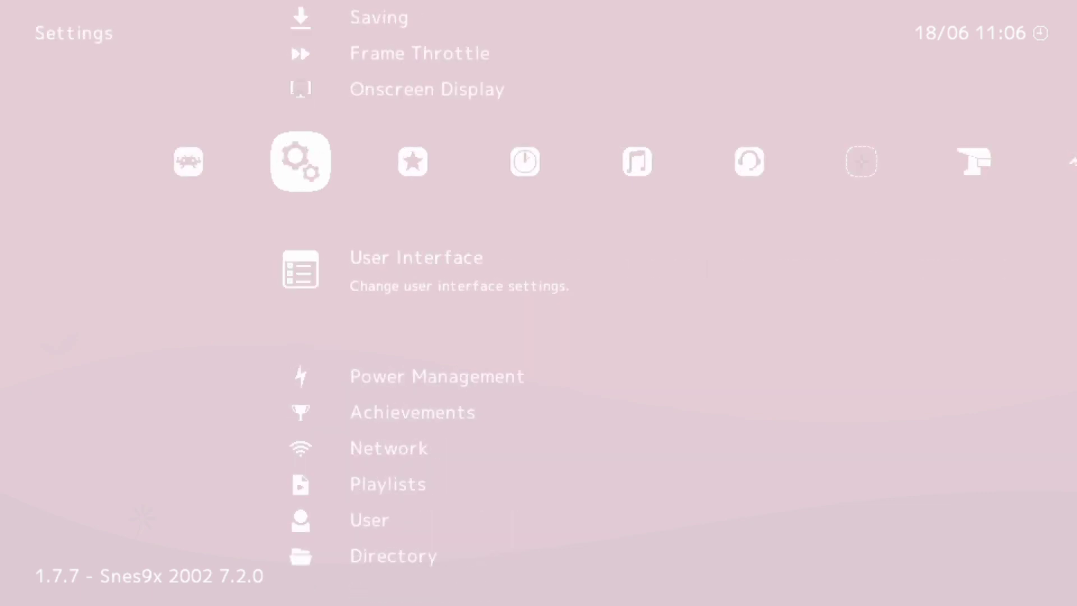
{"action": "key", "text": "Return"}
{"action": "key", "text": "Down"}
{"action": "key", "text": "Down"}
{"action": "key", "text": "Up"}
{"action": "key", "text": "Up"}
{"action": "key", "text": "Down"}
{"action": "key", "text": "Return"}
{"action": "key", "text": "Down"}
{"action": "key", "text": "Up"}
Step: Close the background image picker without choosing and move down to Menu Color Theme
{"action": "key", "text": "Return"}
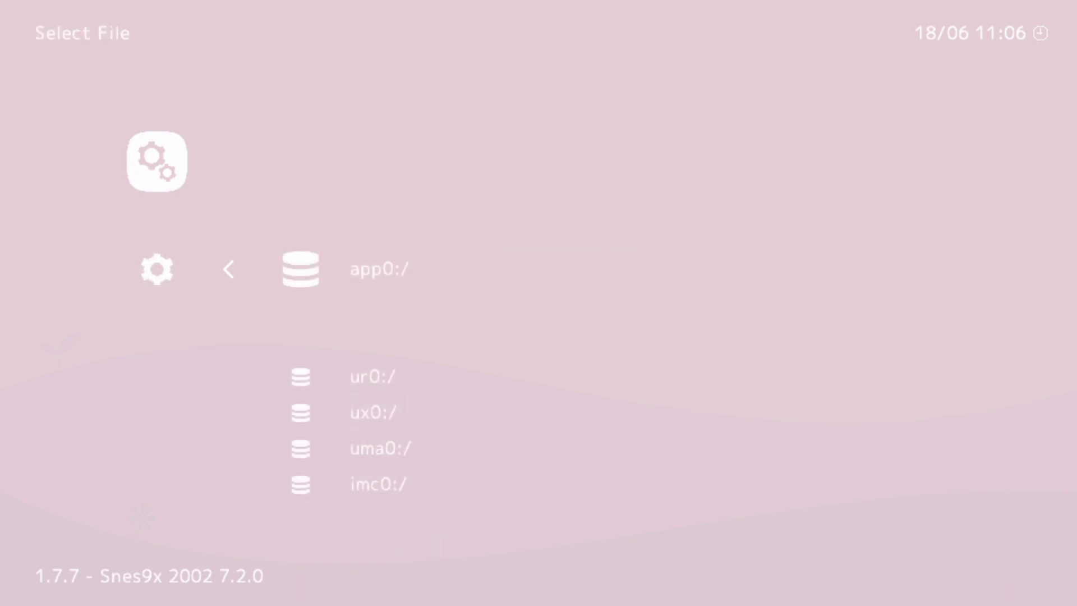
{"action": "key", "text": "BackSpace"}
{"action": "key", "text": "Down"}
{"action": "key", "text": "Down"}
{"action": "key", "text": "Down"}
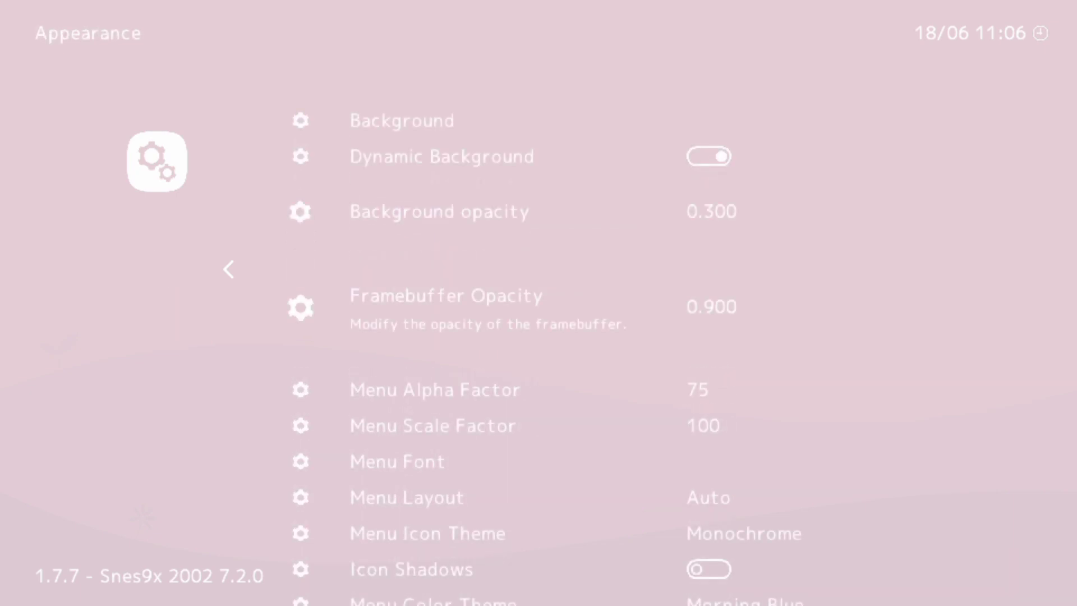
{"action": "key", "text": "Down"}
{"action": "key", "text": "Down"}
{"action": "key", "text": "Down"}
{"action": "key", "text": "Down"}
{"action": "key", "text": "Down"}
{"action": "key", "text": "Down"}
{"action": "key", "text": "Down"}
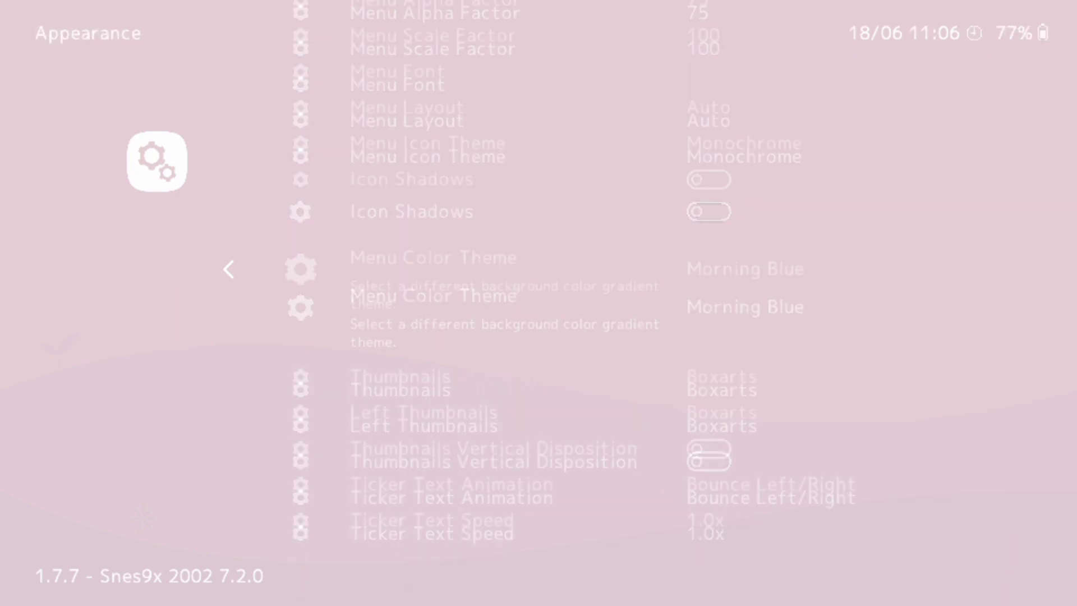
{"action": "key", "text": "Up"}
{"action": "key", "text": "Down"}
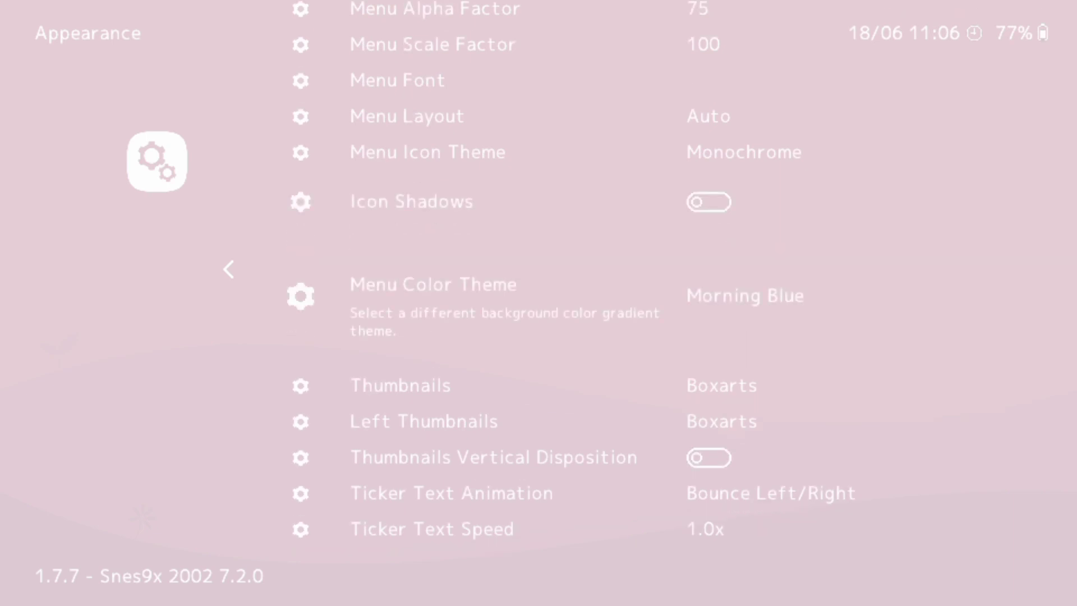
Step: Set Menu Icon Theme to FlatUI and cycle Menu Color Theme to Volcanic Red
{"action": "key", "text": "Right"}
{"action": "key", "text": "Right"}
{"action": "key", "text": "Right"}
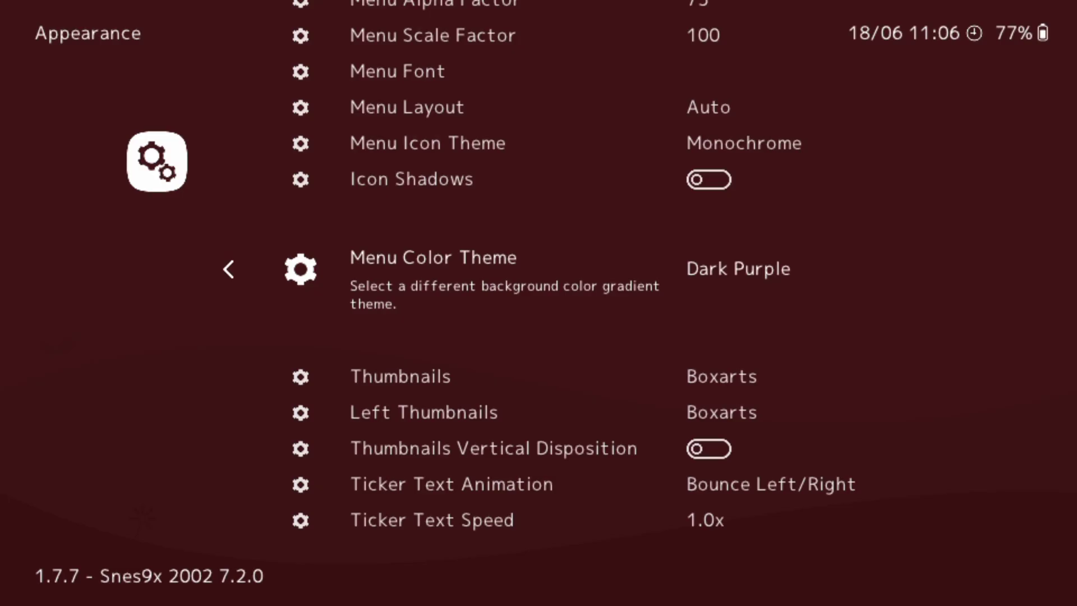
{"action": "key", "text": "Right"}
{"action": "key", "text": "Up"}
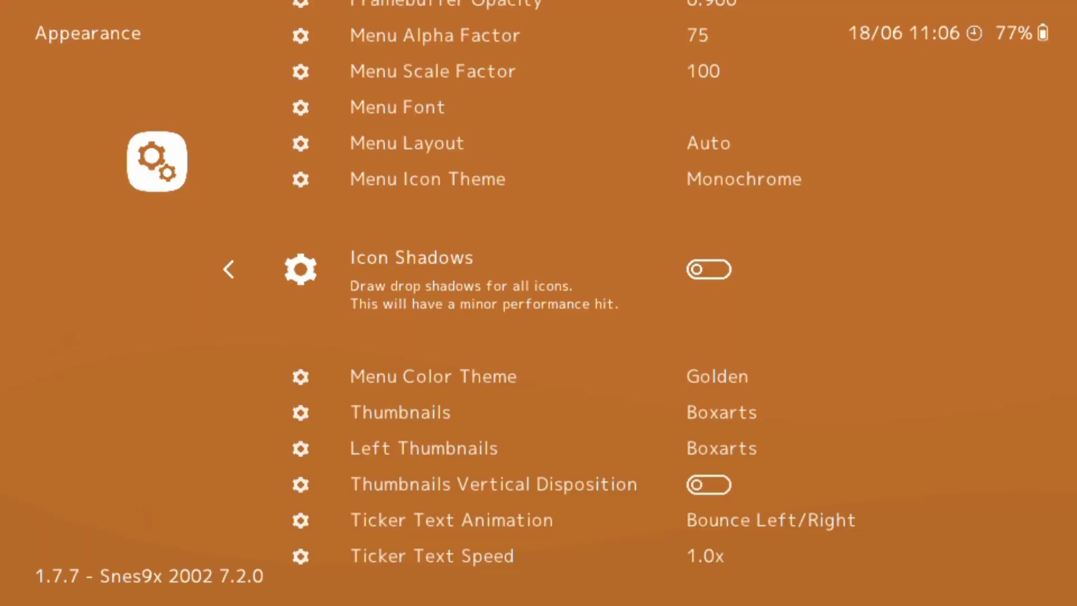
{"action": "key", "text": "Up"}
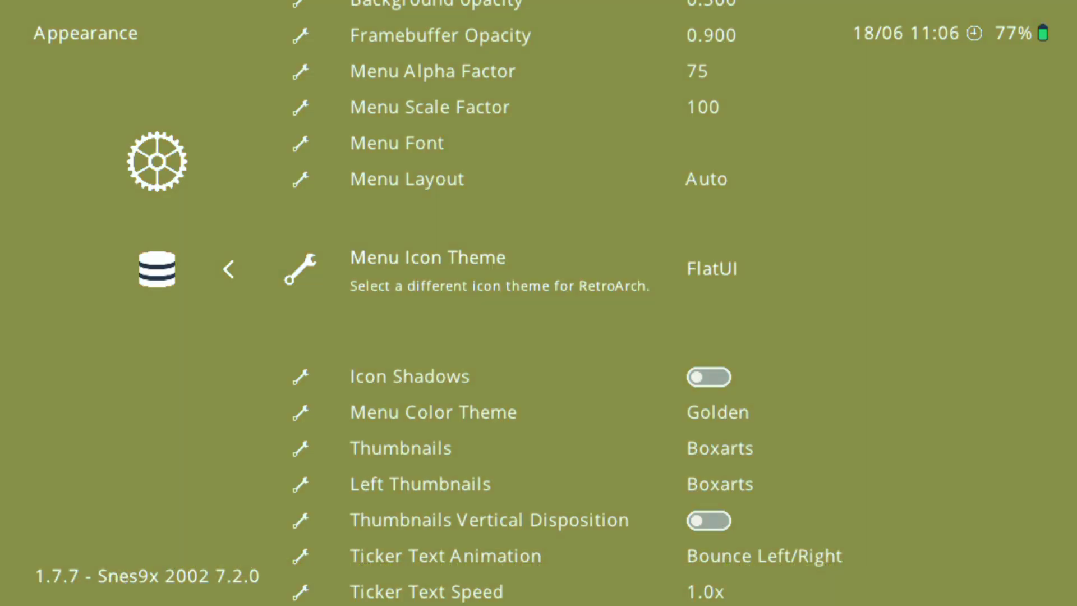
{"action": "key", "text": "Down"}
{"action": "key", "text": "Down"}
{"action": "key", "text": "Right"}
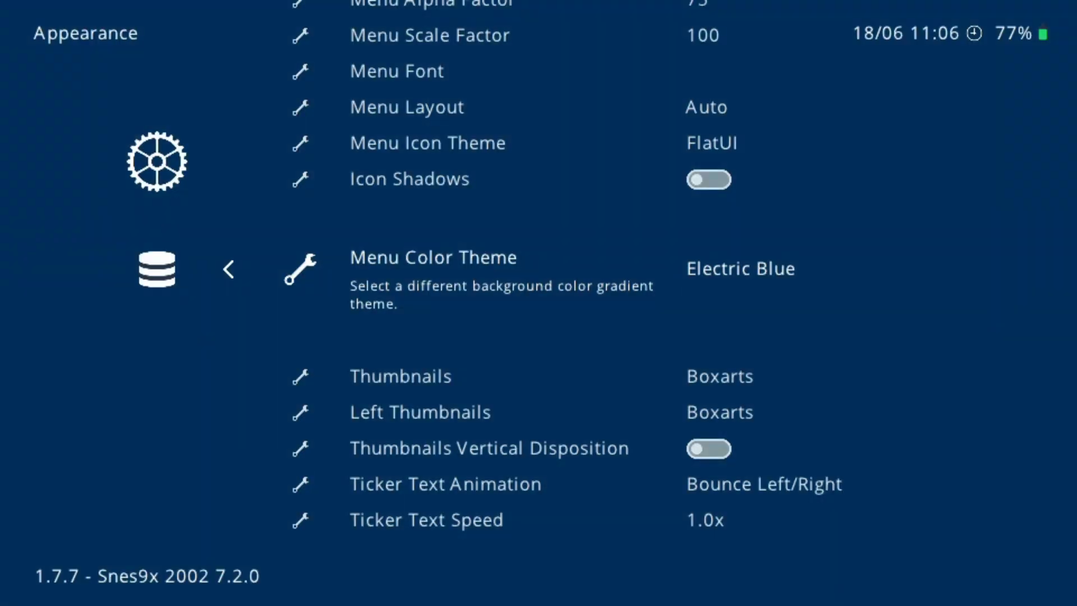
{"action": "key", "text": "Right"}
{"action": "key", "text": "Right"}
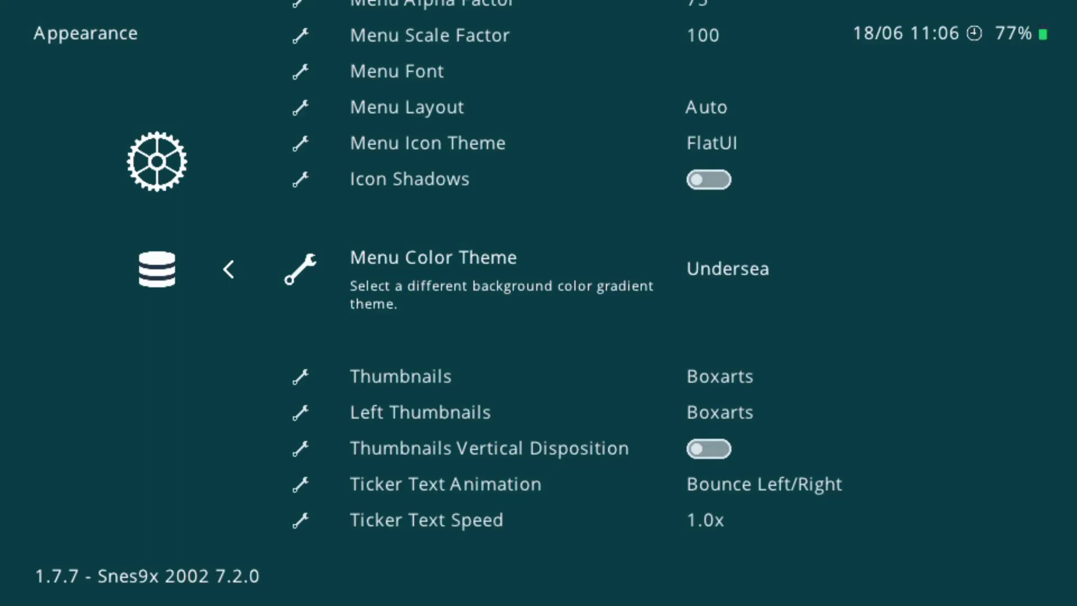
{"action": "key", "text": "Right"}
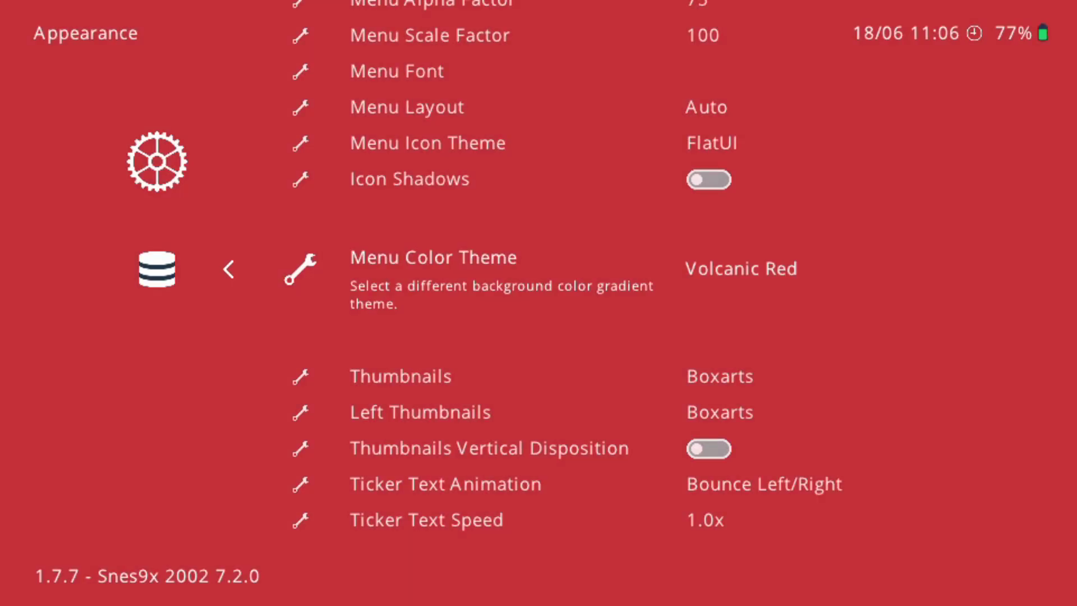